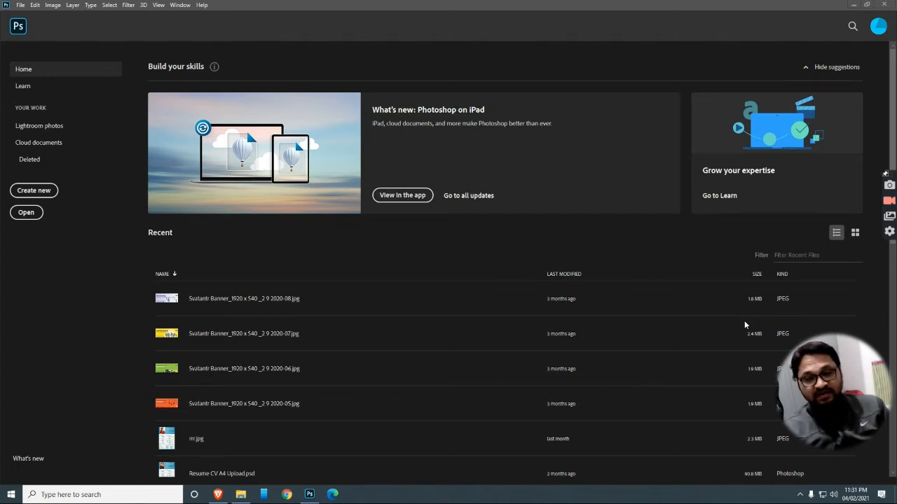
Create a new 3508 x 2480 px document and place the si_20180728_184434-500x500 tray photo in it
click(34, 190)
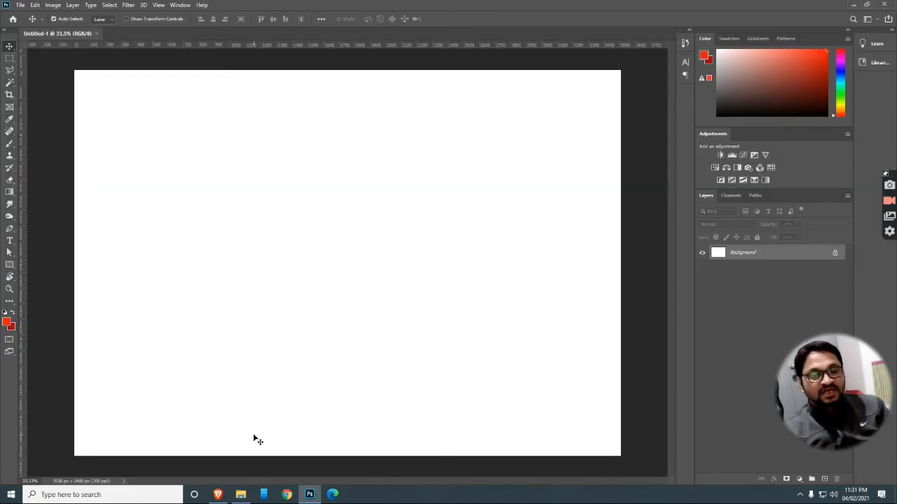
click(240, 495)
click(225, 184)
drag(207, 121, 367, 292)
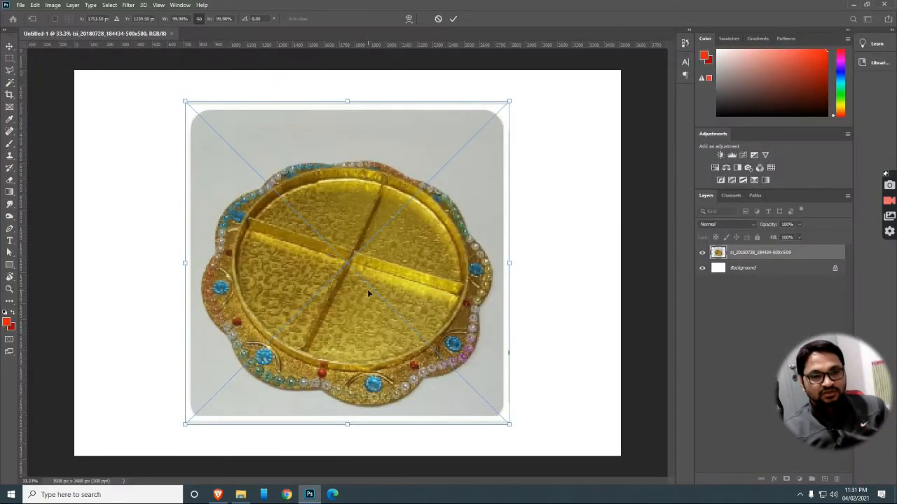
key(Return)
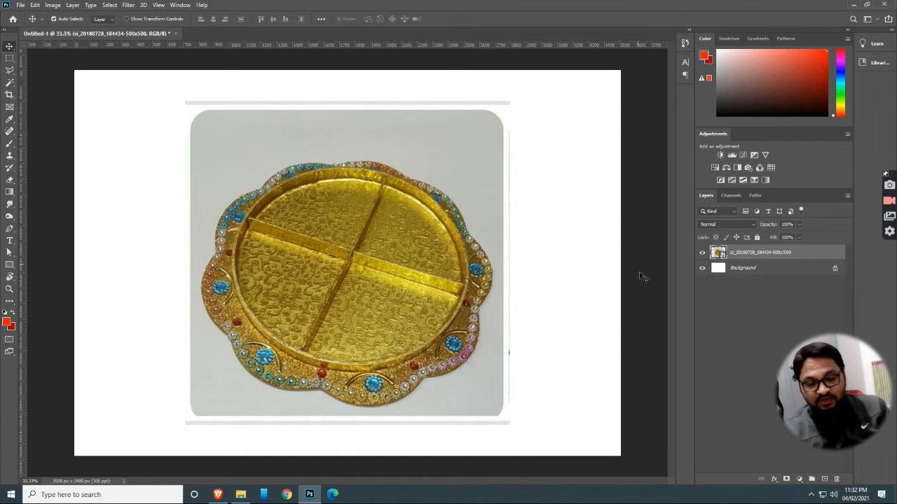
Set the foreground colour to white (ffffff)
click(7, 321)
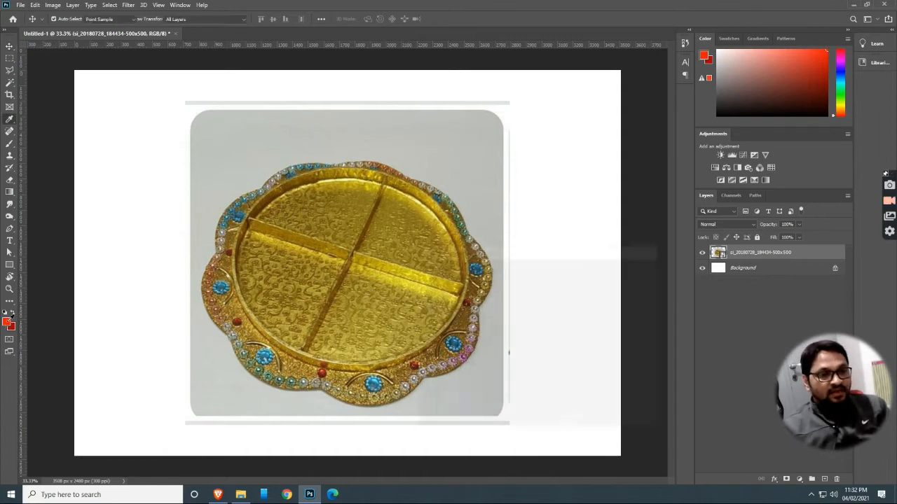
drag(455, 282, 404, 262)
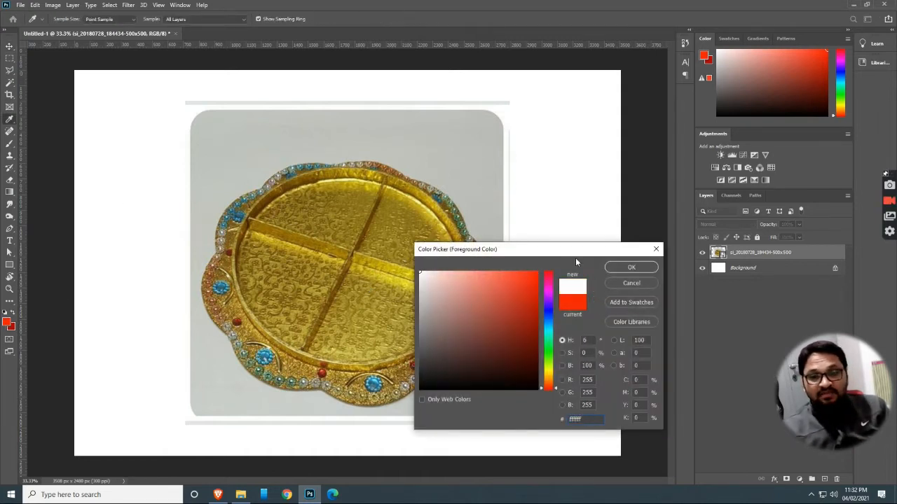
click(628, 268)
key(v)
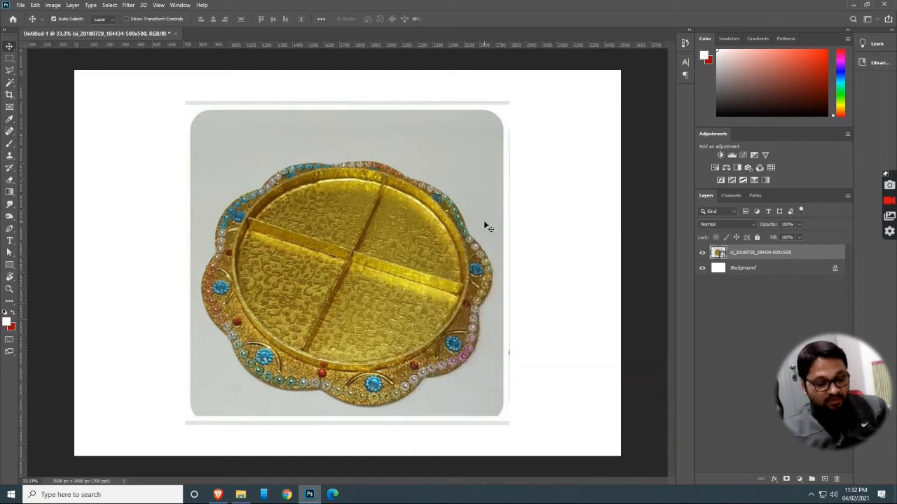
Rasterize the placed tray photo layer so it can be painted on with the Brush tool
key(b)
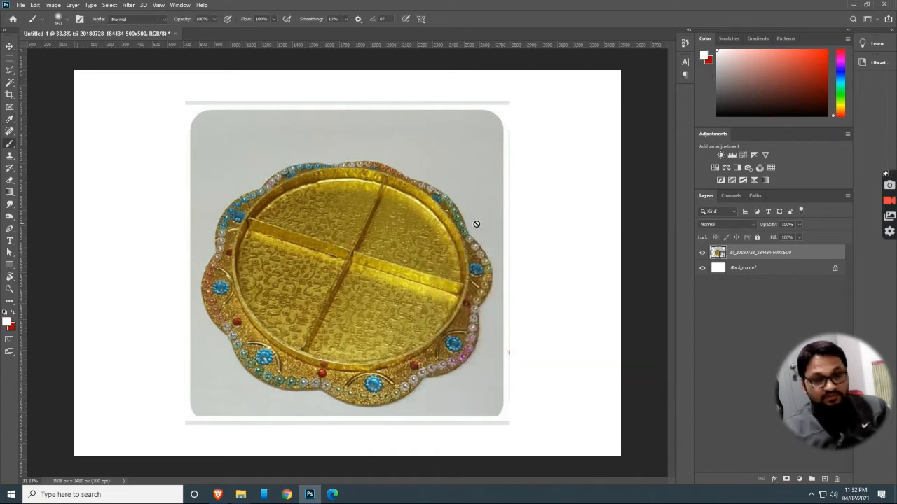
right_click(751, 254)
click(776, 254)
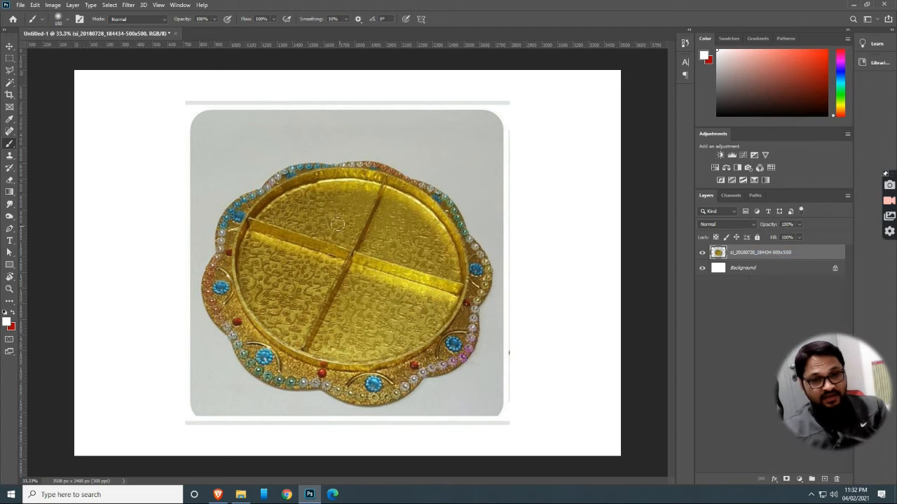
Enlarge the brush to 500 px and paint a soft white spot over the tray's upper-left edge
key(bracketright)
key(bracketright)
key(bracketright)
key(bracketright)
key(bracketright)
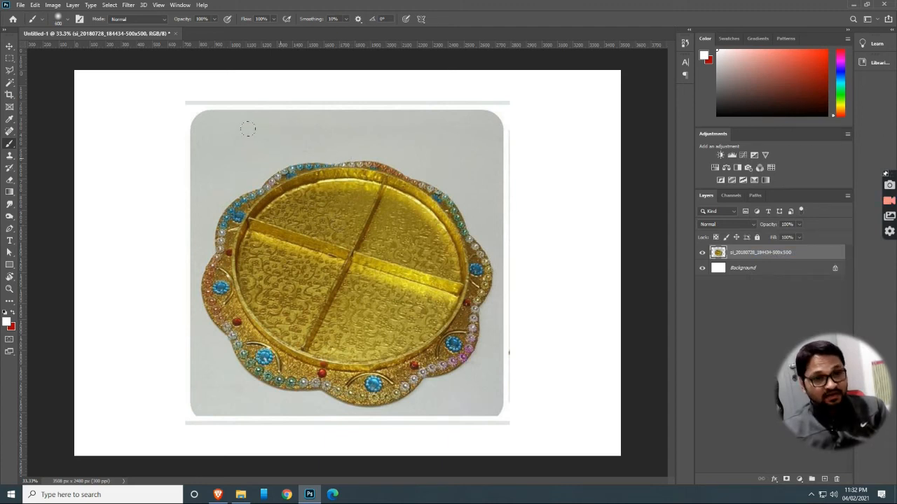
mouse_move(236, 136)
mouse_down()
mouse_move(214, 146)
mouse_move(224, 148)
mouse_up()
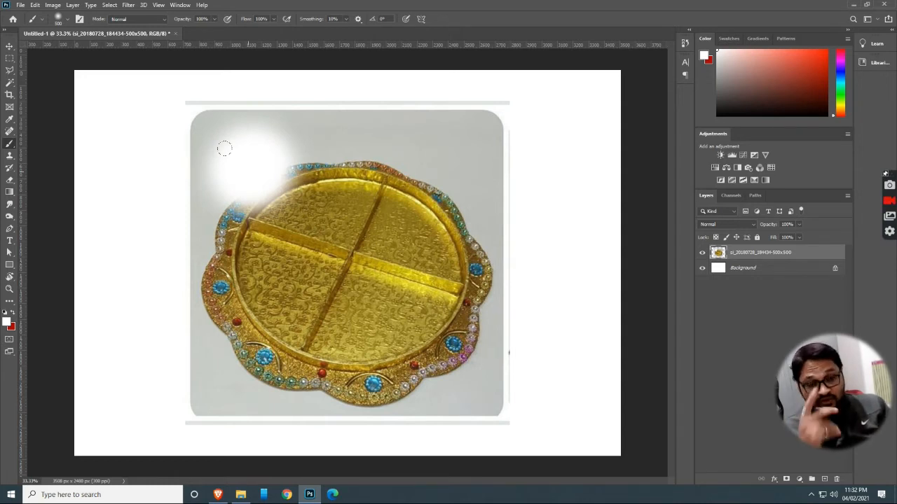
Set the foreground colour to black (000000)
click(7, 323)
text(000000)
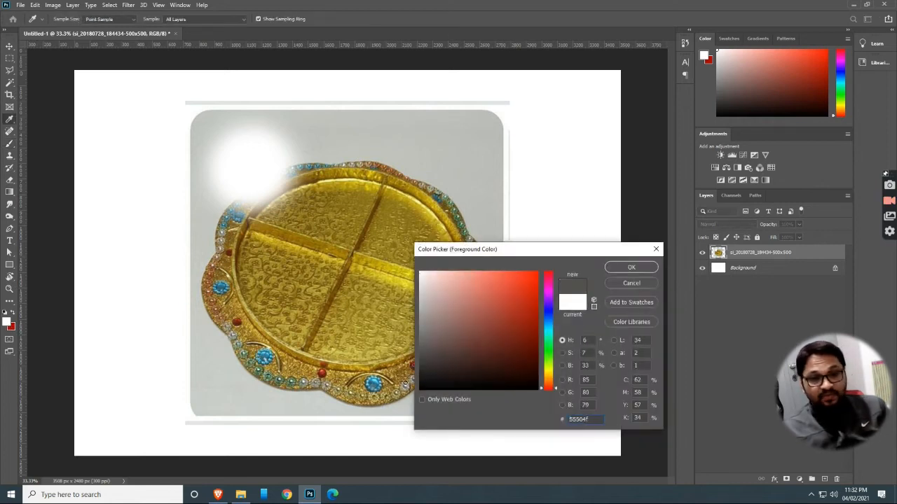
click(632, 269)
Paint a soft black spot over the tray's upper-right edge and undo both the black and the white spots
key(b)
mouse_move(420, 152)
mouse_down()
mouse_move(427, 159)
mouse_move(413, 149)
mouse_move(435, 164)
mouse_up()
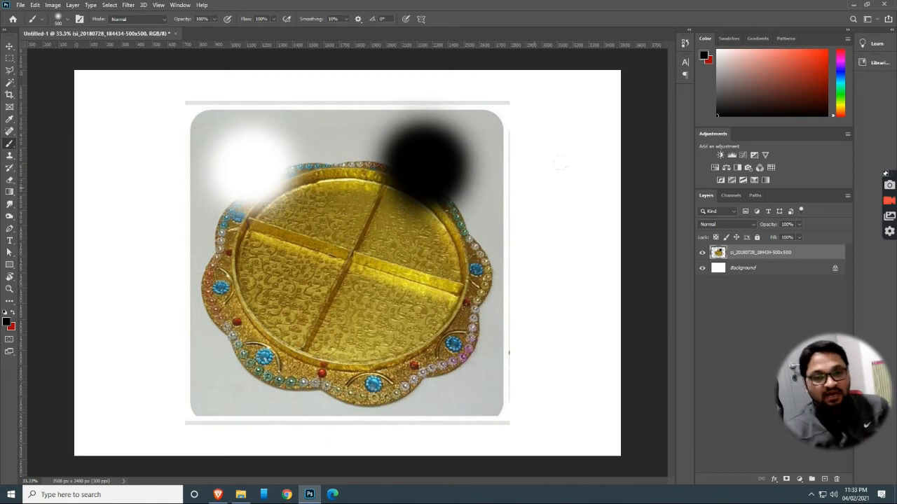
key(ctrl+z)
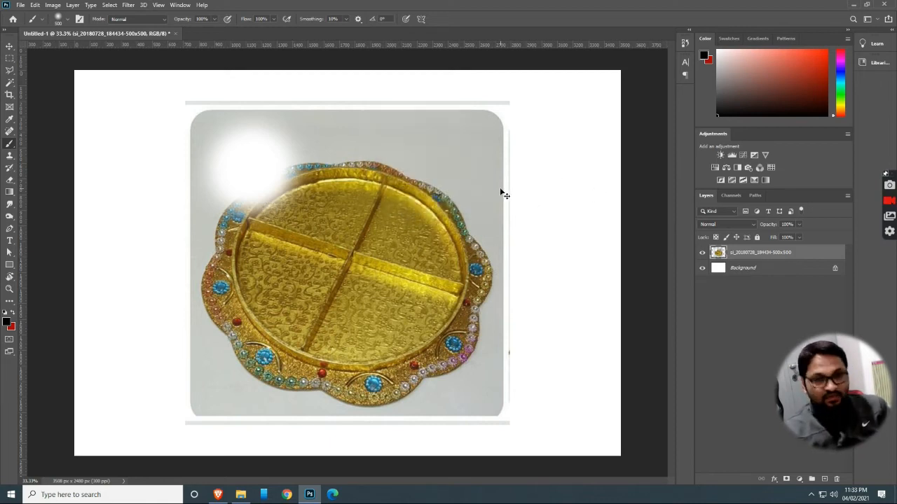
key(ctrl+z)
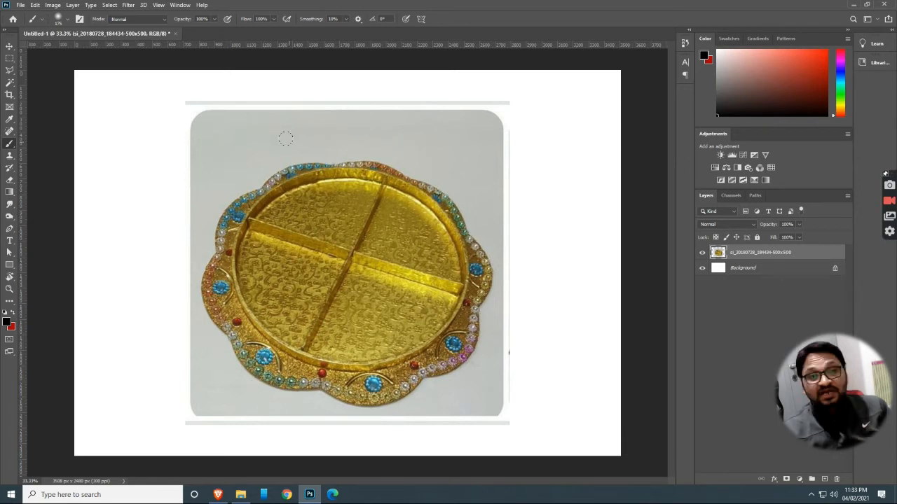
Select the grey background around the tray with the Magic Wand at a tolerance of 40
click(10, 83)
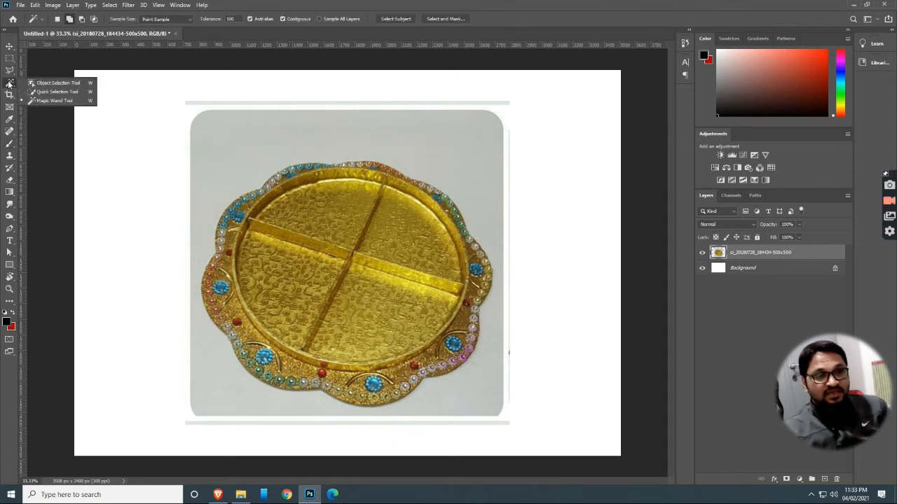
click(58, 100)
click(237, 142)
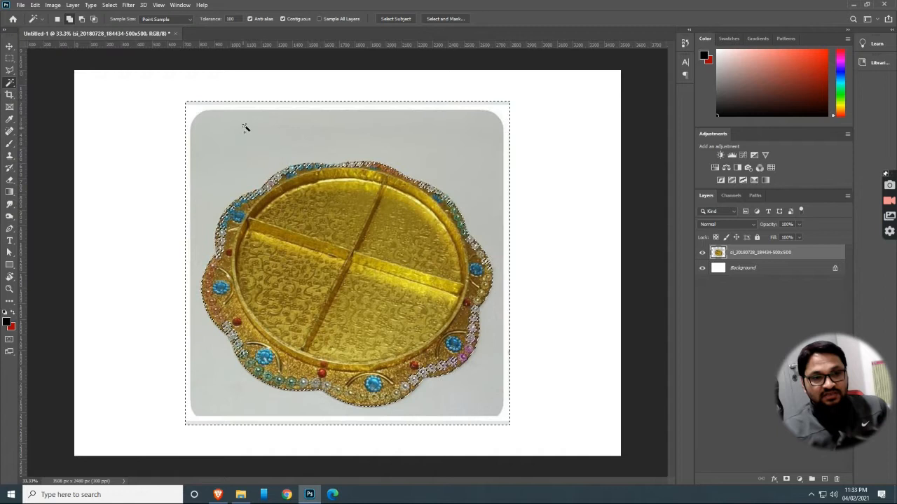
key(ctrl+d)
drag(239, 19, 187, 22)
text(40)
click(430, 162)
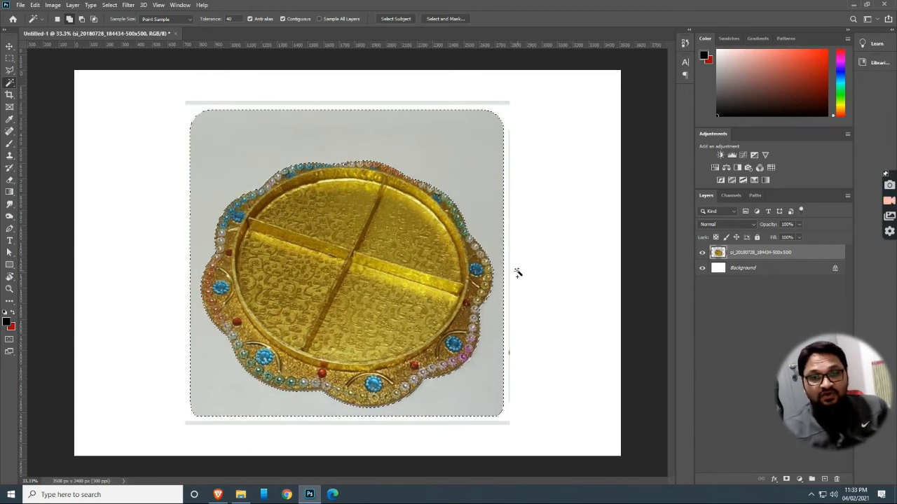
Add a layer mask to the tray layer that hides the selected grey background and keeps the tray
click(786, 480)
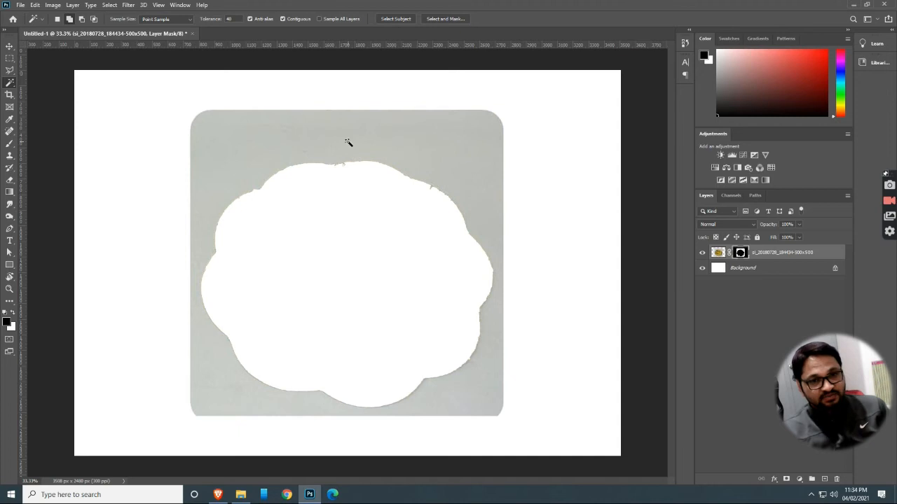
click(720, 254)
click(740, 254)
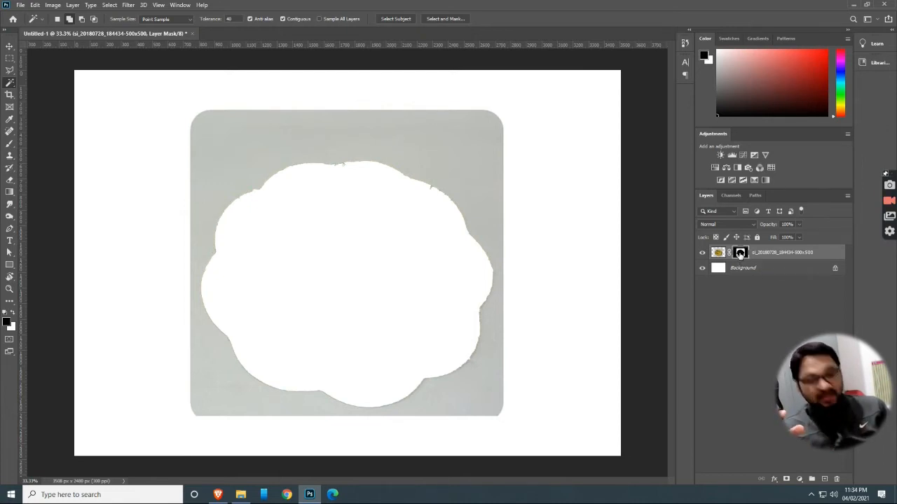
alt+click(741, 254)
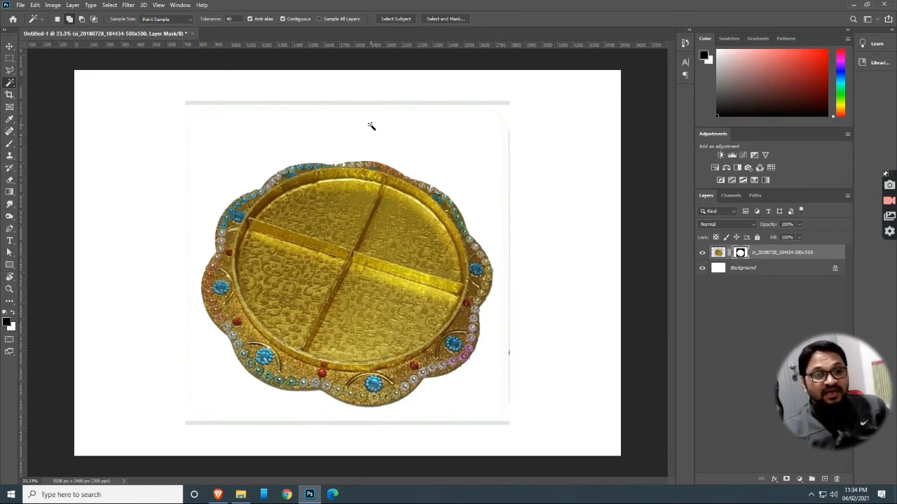
Paint black on the layer mask with a soft 175 px brush to hide the leftover frame lines around the tray
key(b)
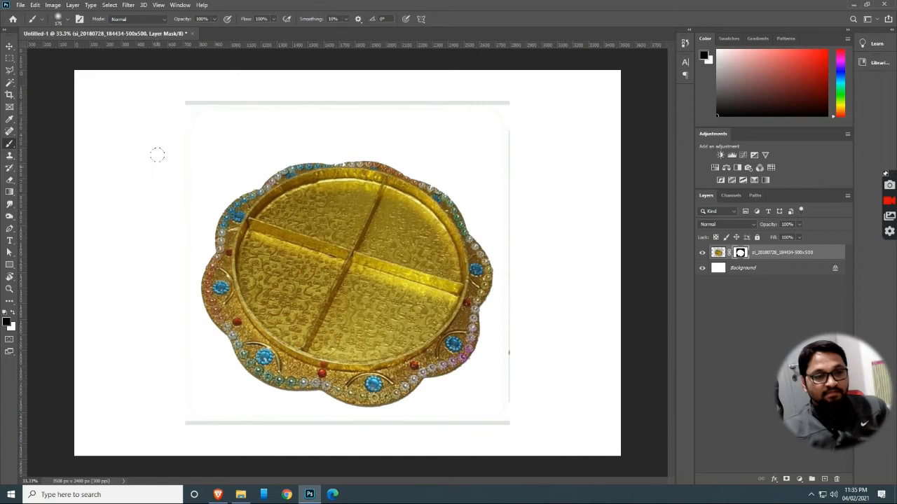
drag(181, 101, 520, 97)
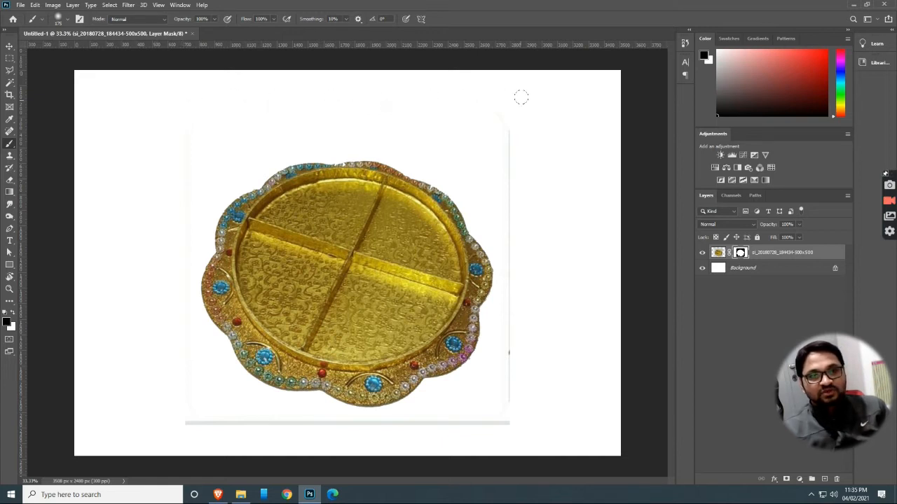
click(719, 253)
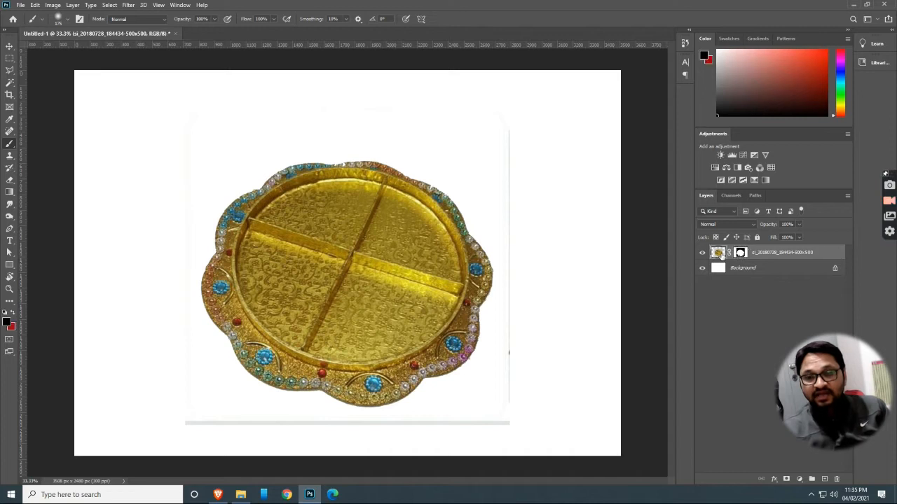
click(741, 253)
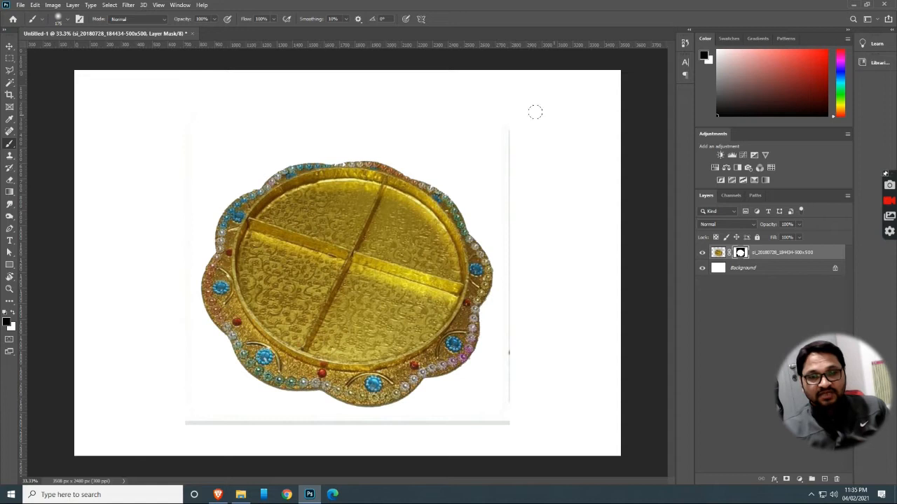
mouse_move(507, 124)
mouse_down()
mouse_move(509, 393)
mouse_move(512, 325)
mouse_move(502, 426)
mouse_move(210, 421)
mouse_up()
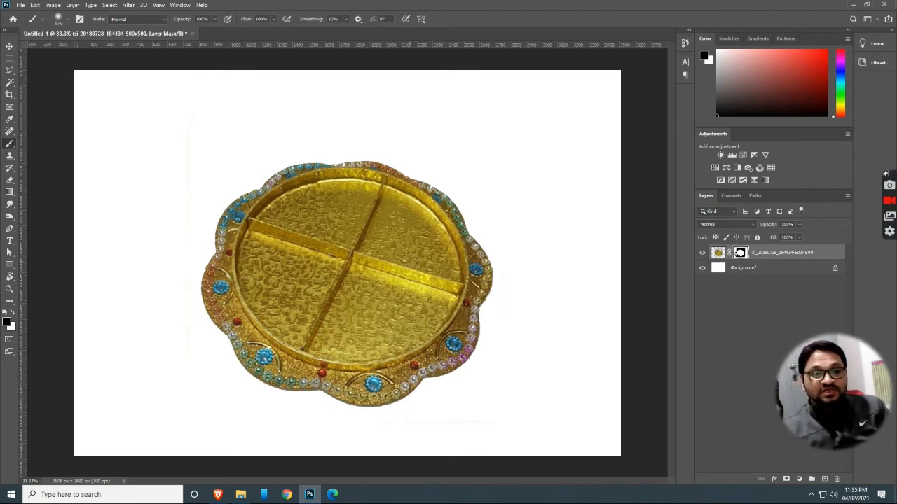
Outline the tray's lower-right compartment in black on the layer mask with a soft 40 px brush
scroll(376, 261, up, 3)
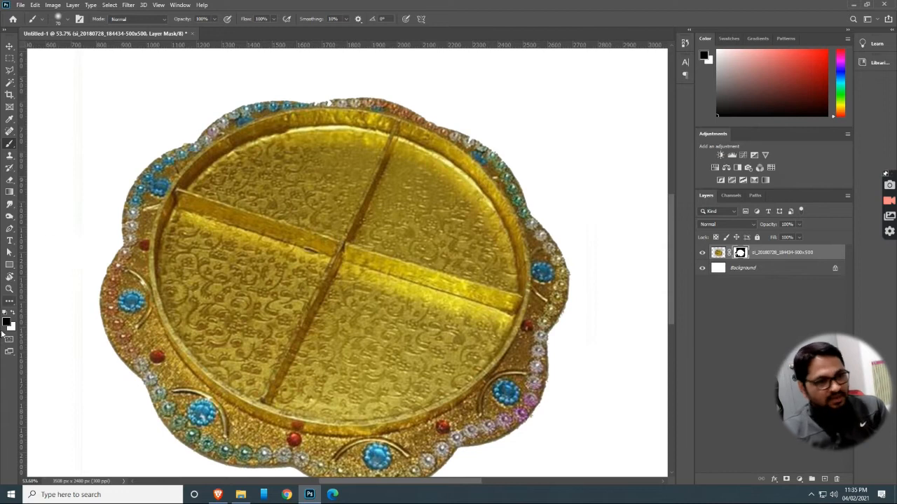
click(346, 267)
shift+click(512, 320)
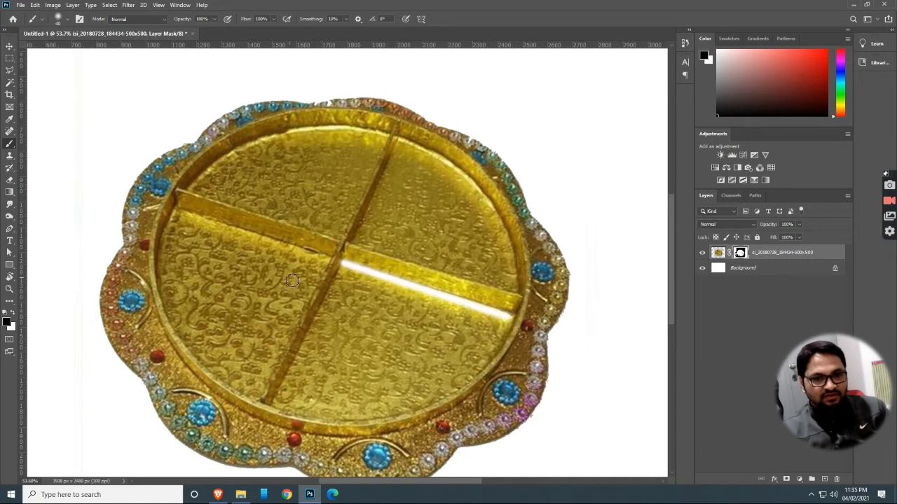
shift+click(281, 406)
mouse_move(282, 408)
mouse_down()
mouse_move(341, 421)
mouse_move(427, 406)
mouse_move(469, 385)
mouse_move(504, 323)
mouse_up()
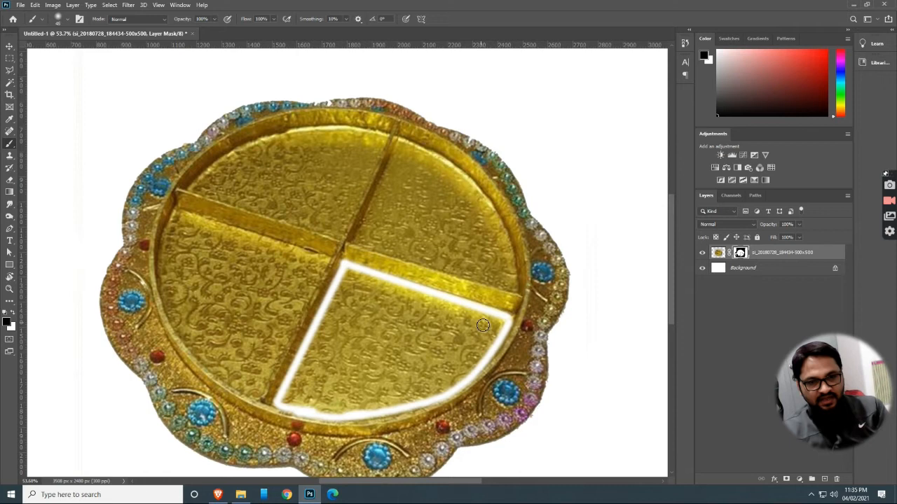
Harden the brush, enlarge it to 70 px and mask out the whole interior of the outlined compartment
right_click(454, 325)
drag(504, 368, 591, 366)
click(396, 330)
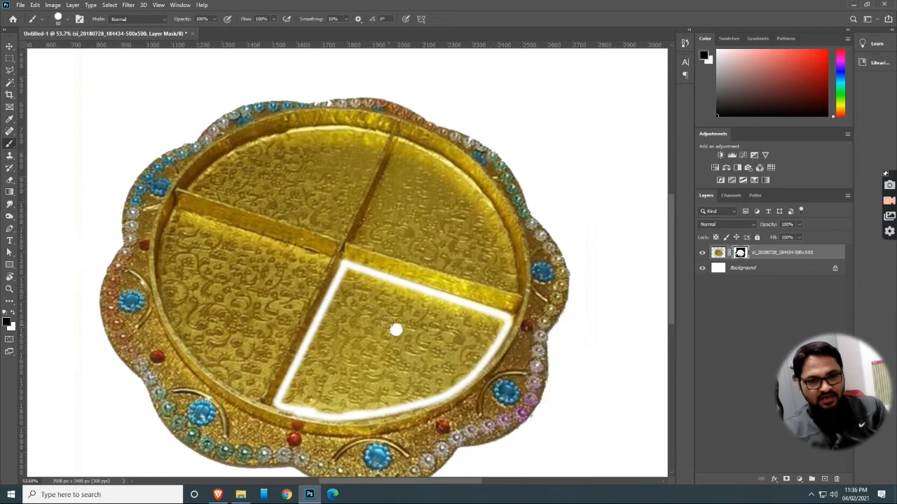
click(348, 273)
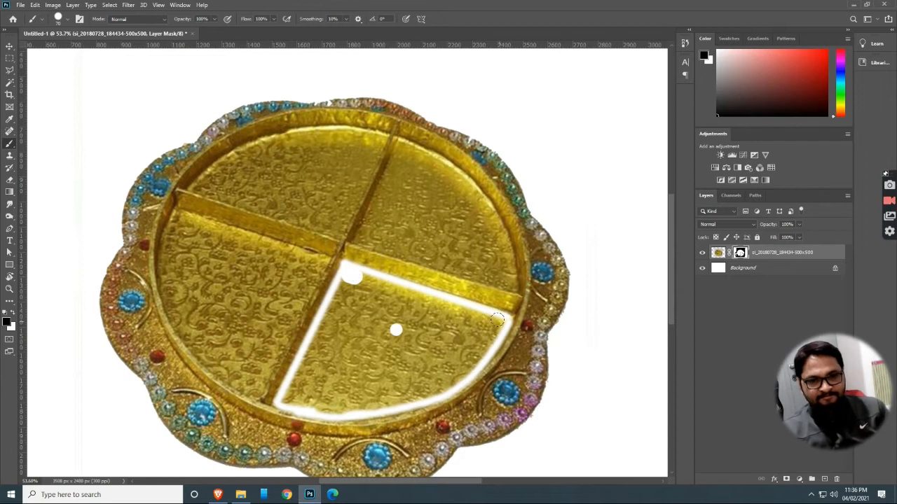
shift+click(498, 321)
shift+click(341, 282)
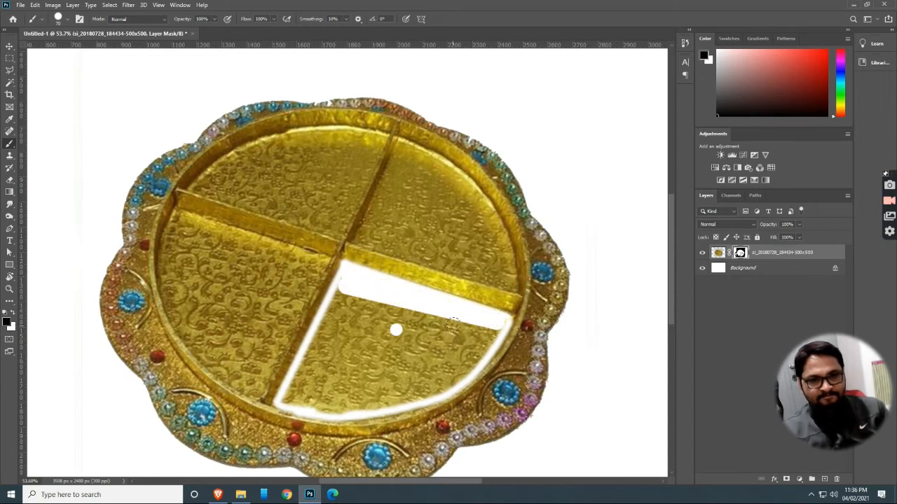
shift+click(489, 328)
mouse_move(492, 327)
mouse_down()
mouse_move(441, 368)
mouse_move(472, 335)
mouse_move(411, 329)
mouse_move(358, 307)
mouse_move(335, 292)
mouse_move(340, 280)
mouse_move(285, 397)
mouse_move(349, 406)
mouse_move(415, 395)
mouse_move(470, 366)
mouse_move(493, 326)
mouse_move(368, 320)
mouse_move(351, 312)
mouse_move(331, 329)
mouse_move(350, 317)
mouse_move(339, 313)
mouse_move(428, 342)
mouse_move(398, 344)
mouse_move(385, 331)
mouse_move(349, 329)
mouse_move(322, 345)
mouse_move(320, 368)
mouse_move(302, 391)
mouse_move(422, 378)
mouse_move(441, 355)
mouse_move(341, 362)
mouse_move(351, 350)
mouse_move(373, 353)
mouse_move(318, 372)
mouse_move(429, 362)
mouse_move(326, 373)
mouse_up()
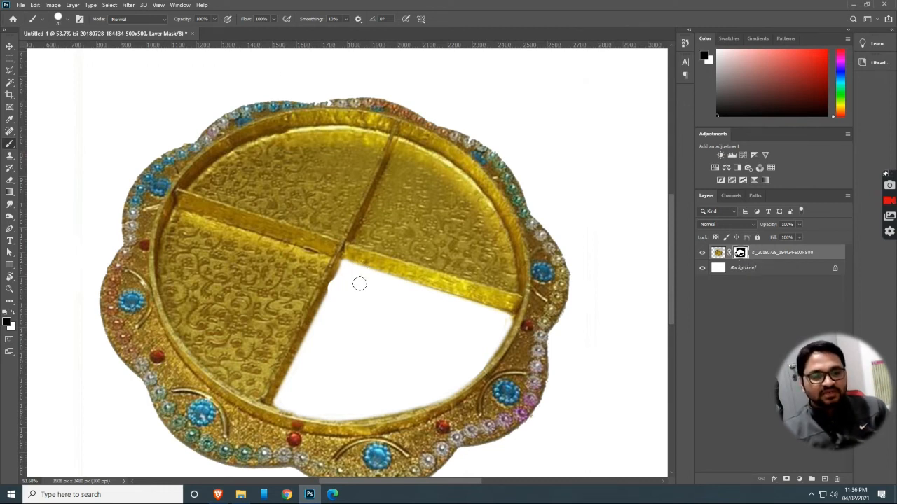
Convert the locked Background into a regular layer named Layer 0
alt+scroll(358, 284, down, 2)
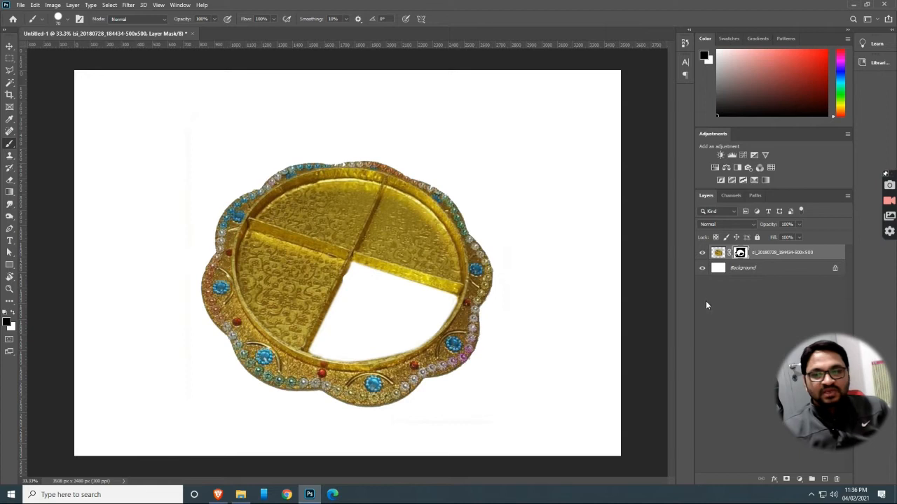
double_click(735, 269)
click(520, 146)
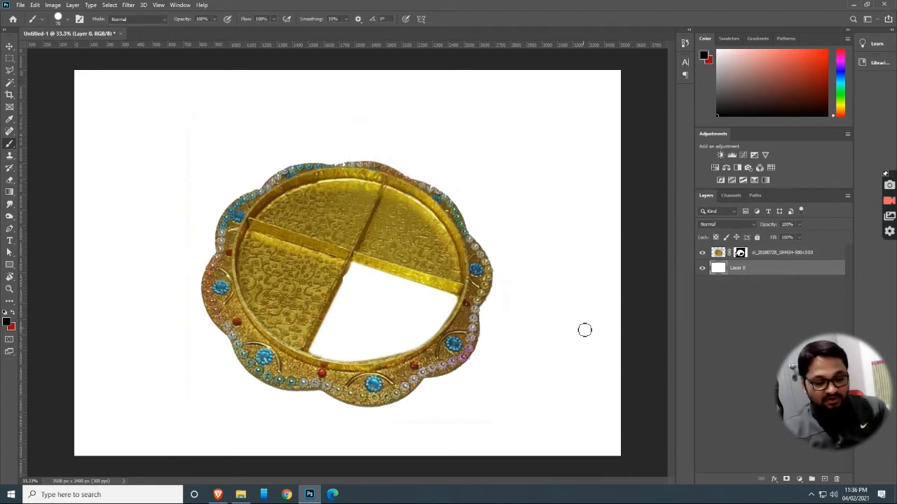
Fill Layer 0 with the dark red colour 7e1818 at Normal mode and 100% opacity
key(shift+BackSpace)
click(518, 172)
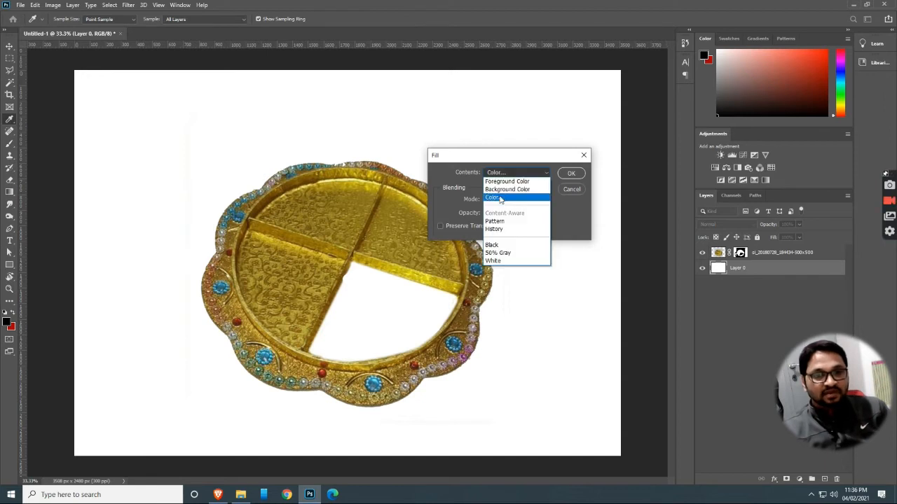
click(501, 199)
click(500, 335)
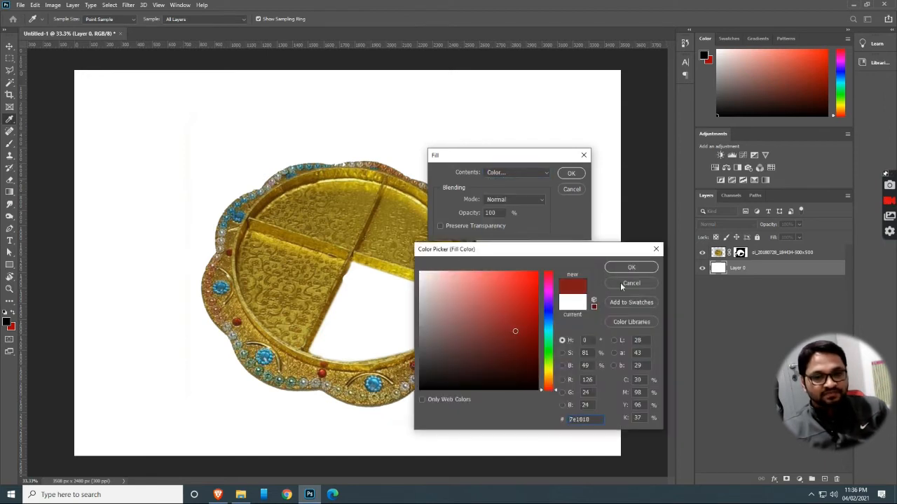
click(631, 267)
click(574, 174)
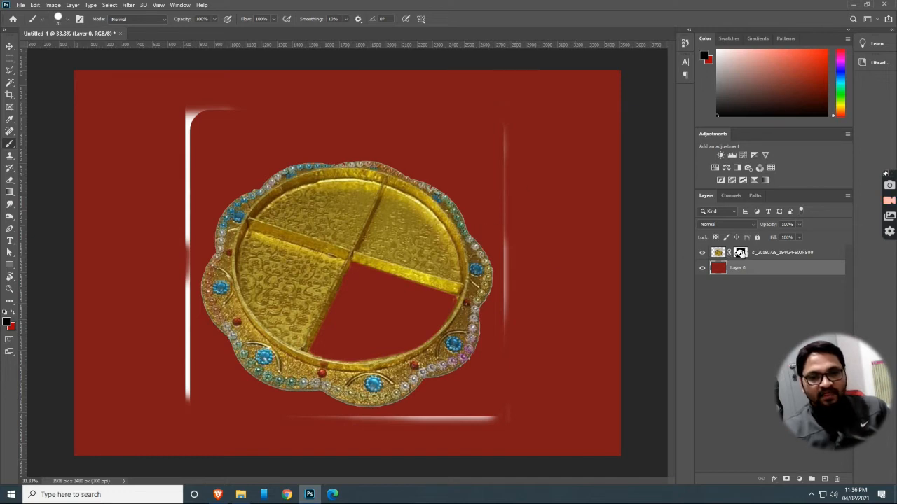
Paint black on the tray layer's mask to hide the leftover white frame lines around the tray, enlarging the brush to 100 px
click(741, 254)
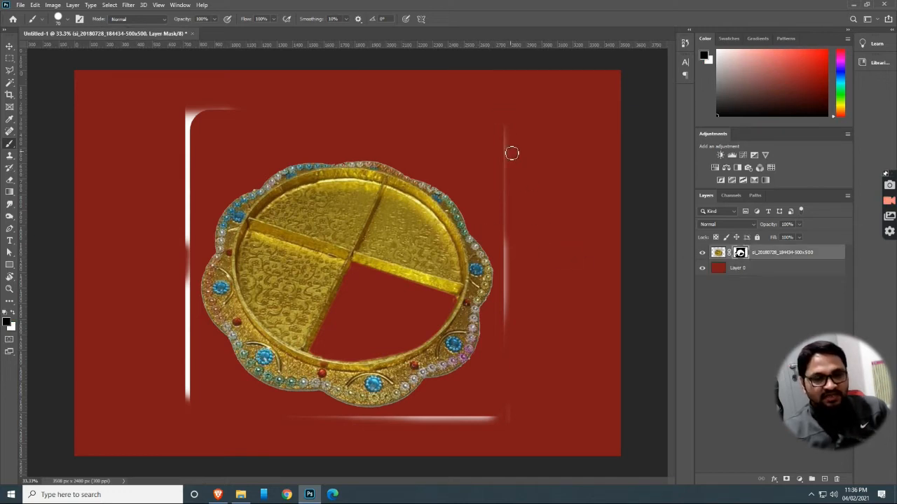
drag(505, 124, 505, 343)
drag(314, 423, 503, 418)
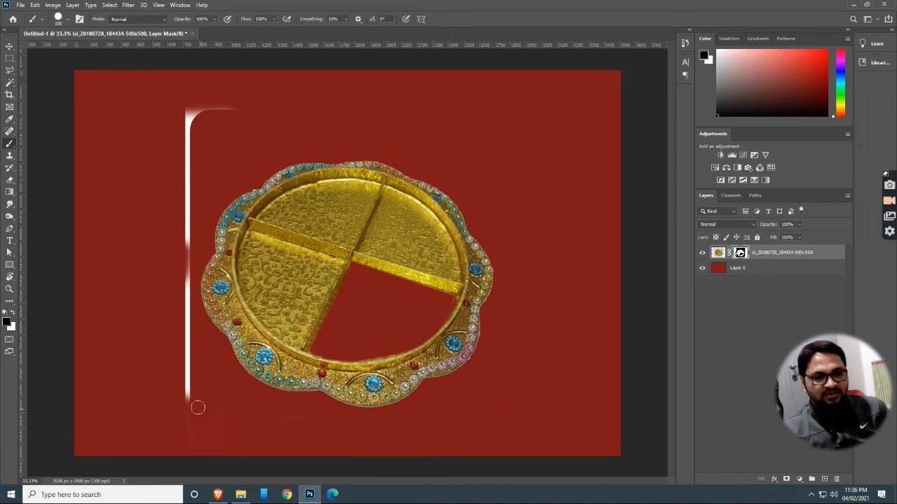
mouse_move(188, 118)
mouse_down()
mouse_move(201, 116)
mouse_move(196, 104)
mouse_move(246, 121)
mouse_up()
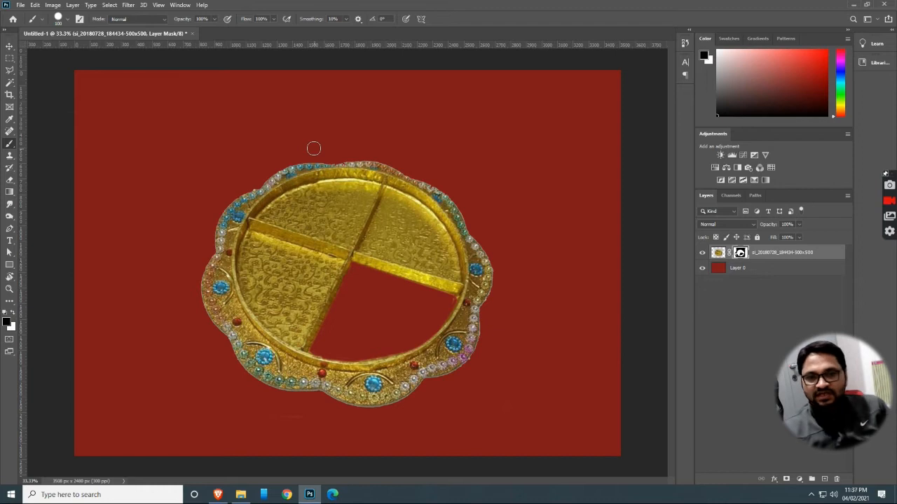
Shift the masked tray slightly up and to the left on the red background with the Move tool
click(9, 46)
mouse_move(368, 191)
mouse_down()
mouse_move(294, 184)
mouse_move(283, 200)
mouse_move(382, 126)
mouse_move(344, 168)
mouse_up()
drag(331, 202, 346, 232)
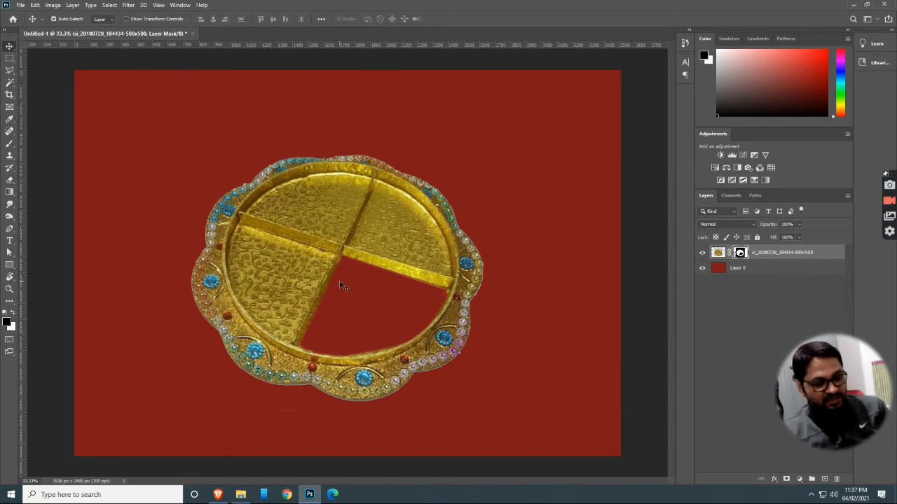
Paint white on the layer mask with the Brush to restore the tray's hidden lower-right compartment
key(b)
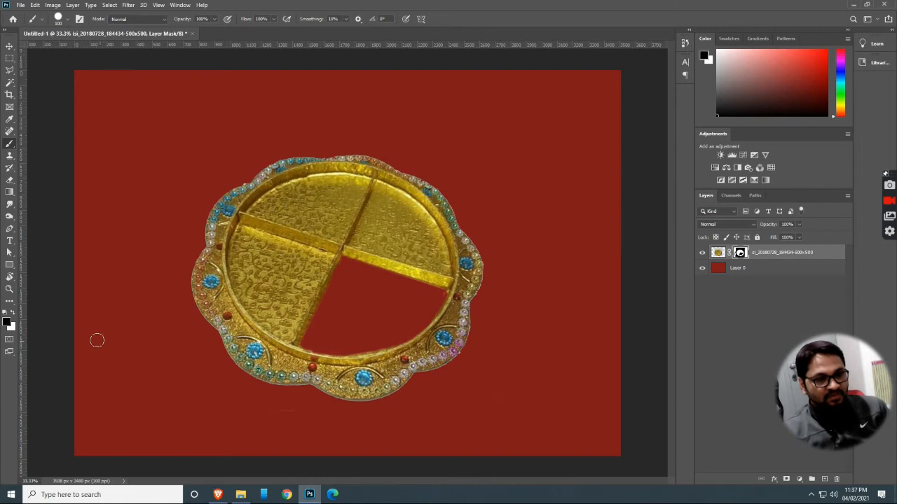
key(x)
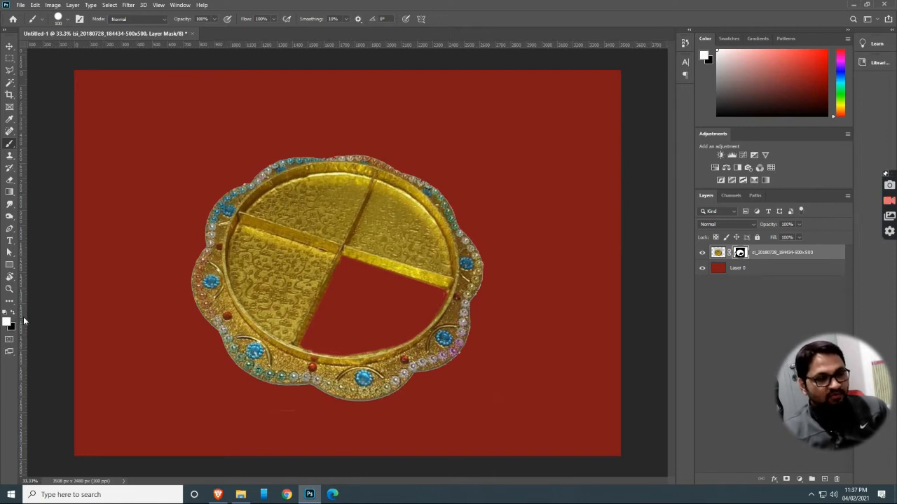
mouse_move(335, 266)
mouse_down()
mouse_move(343, 276)
mouse_move(408, 275)
mouse_move(350, 312)
mouse_move(440, 284)
mouse_move(438, 303)
mouse_move(315, 346)
mouse_move(417, 312)
mouse_move(329, 321)
mouse_move(354, 322)
mouse_up()
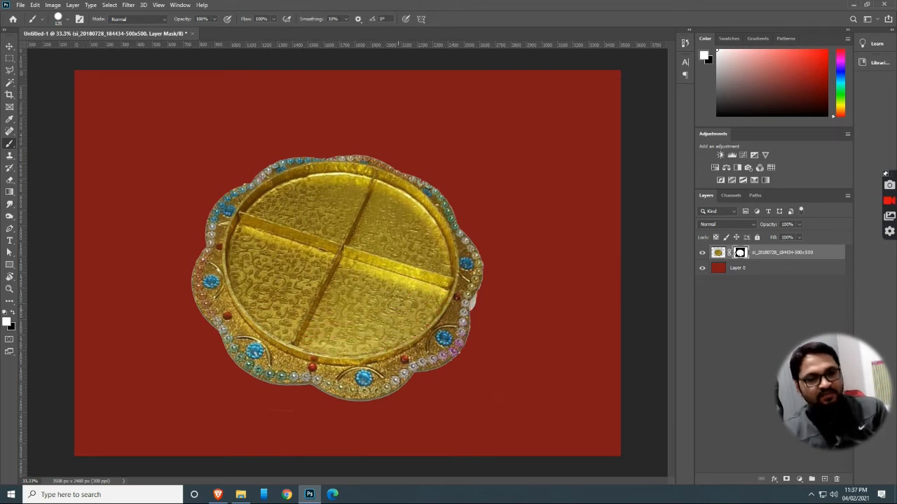
Paint black on the mask with a smaller brush to hide the grey patch beside the tray's right rim
key(x)
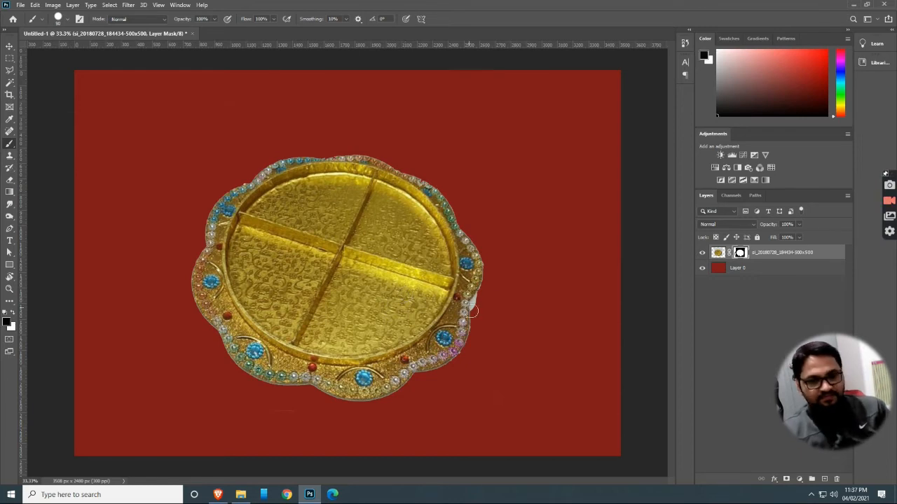
scroll(491, 296, up, 11)
key([)
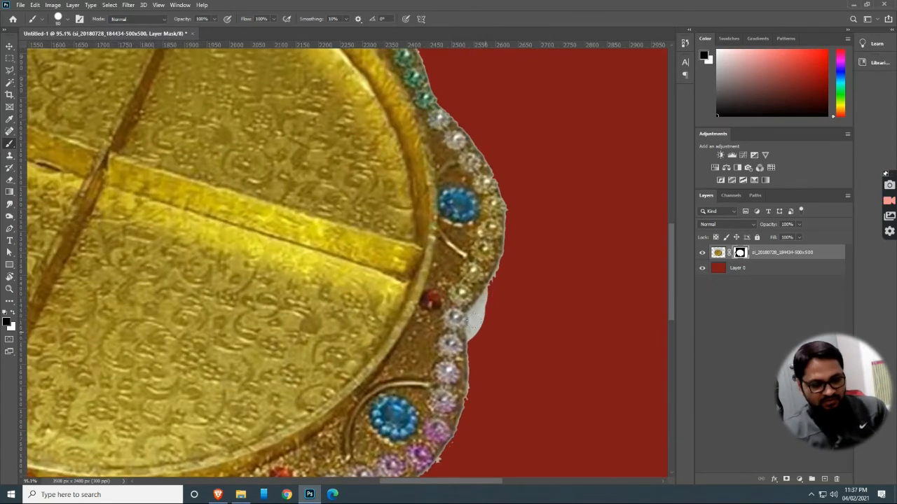
drag(475, 337, 499, 245)
scroll(514, 244, down, 10)
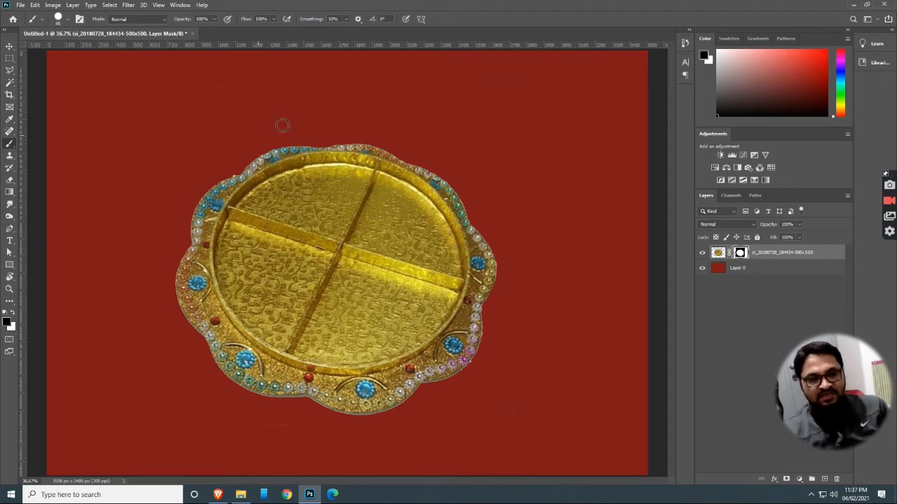
scroll(349, 272, down, 2)
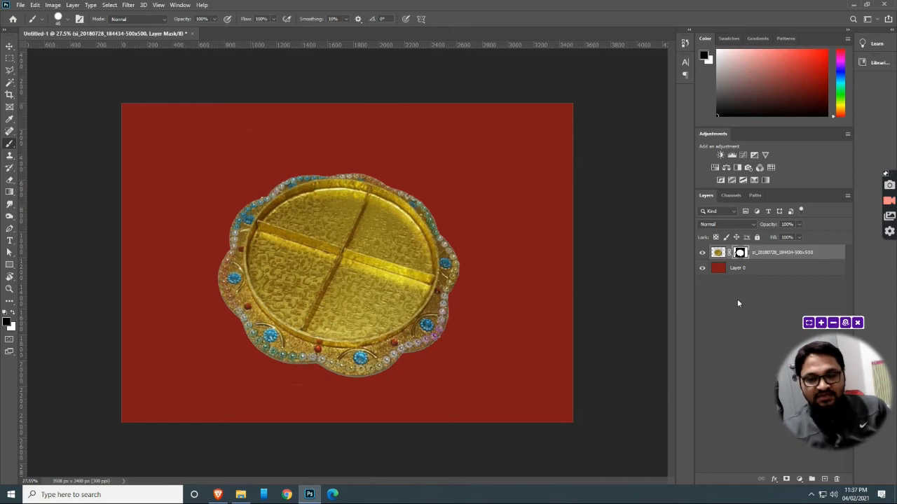
Delete the tray layer's mask while keeping the layer, and add a new blank white layer mask
key(Delete)
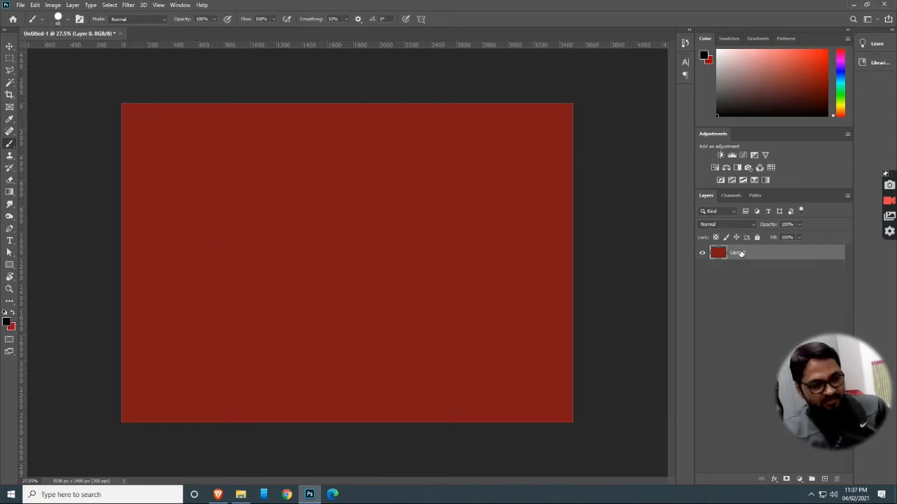
key(ctrl+z)
right_click(741, 252)
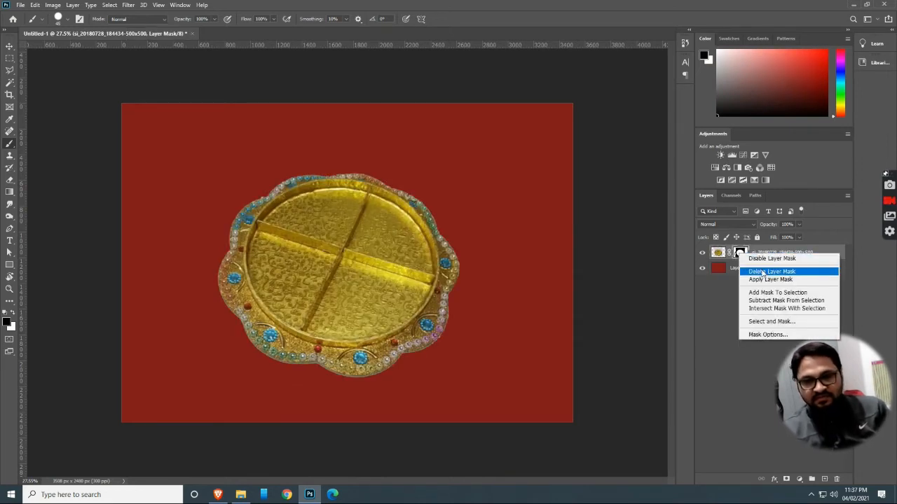
click(769, 271)
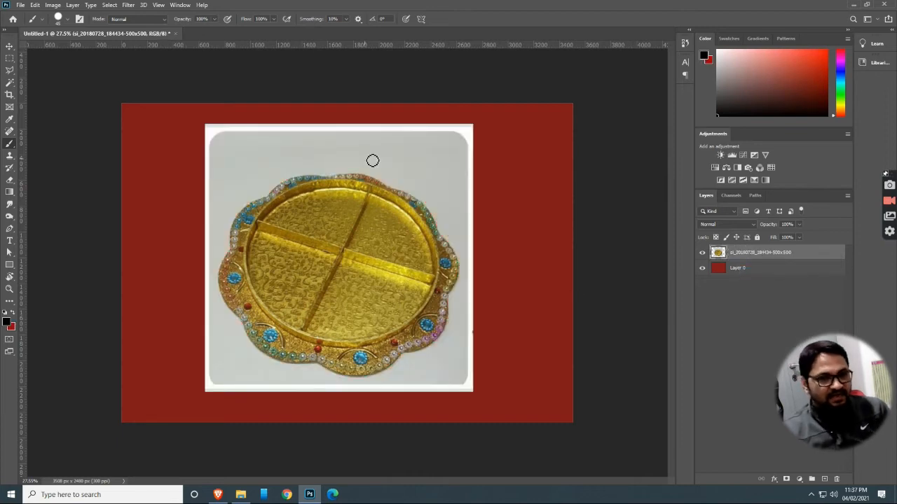
click(9, 46)
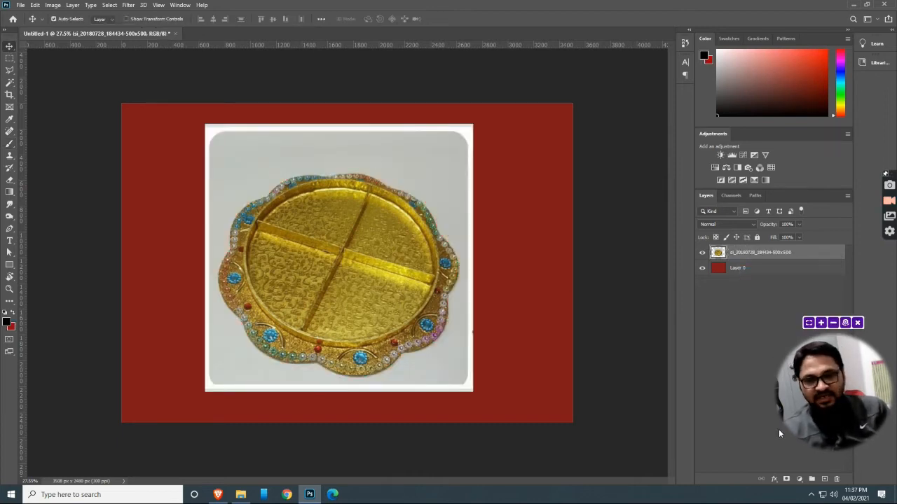
click(786, 479)
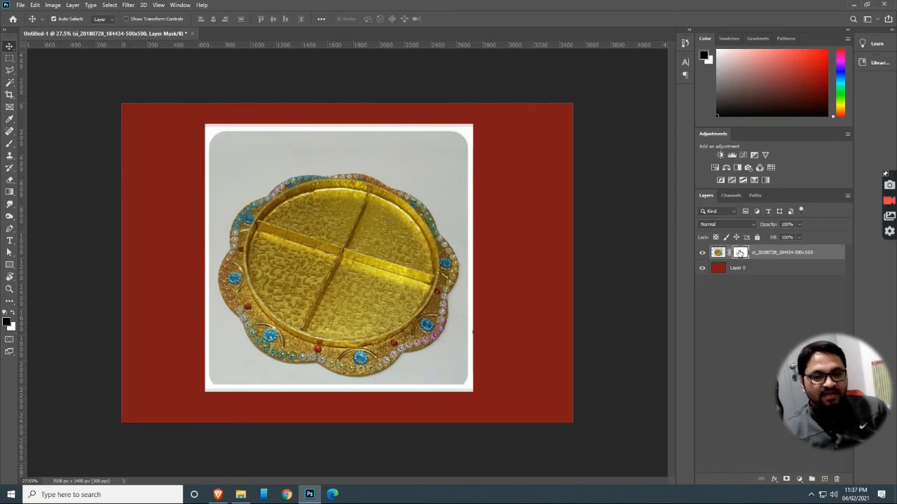
Paint black on the new mask with a 70 px brush to hide the grey background along the tray's upper edge
scroll(323, 238, up, 2)
key(b)
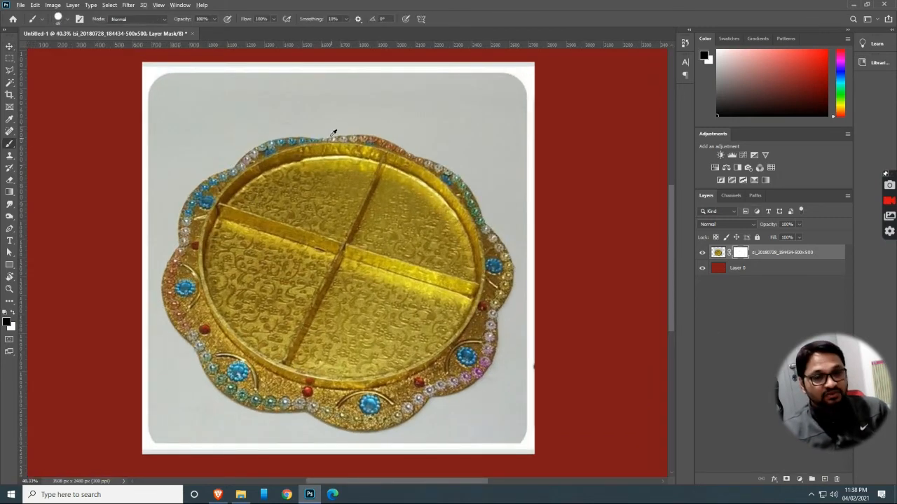
scroll(334, 133, up, 3)
mouse_move(279, 127)
mouse_down()
mouse_move(417, 129)
mouse_move(547, 186)
mouse_move(592, 233)
mouse_move(603, 218)
mouse_move(561, 180)
mouse_move(380, 115)
mouse_move(271, 112)
mouse_move(427, 107)
mouse_move(517, 121)
mouse_move(464, 88)
mouse_move(449, 209)
mouse_up()
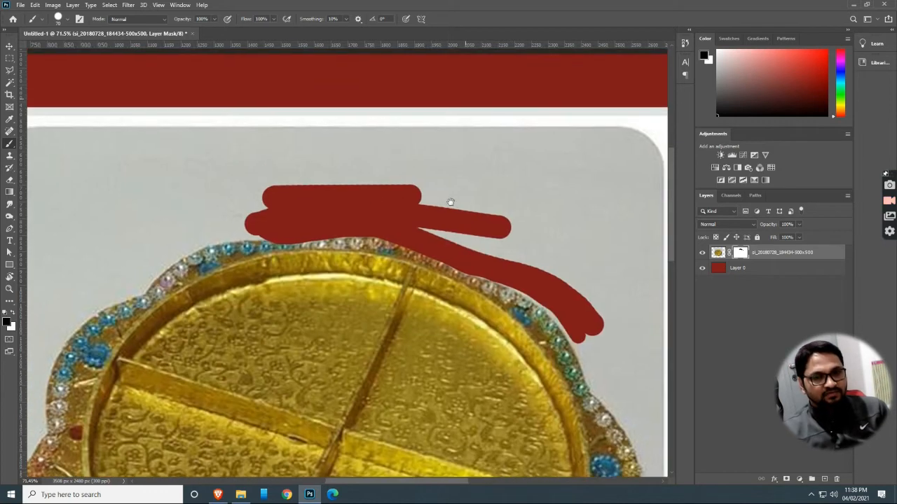
drag(300, 136, 527, 142)
Mask out the outer photo background and white frame roughly all around the tray with a larger black brush
scroll(412, 150, down, 8)
mouse_move(433, 121)
mouse_down()
mouse_move(490, 85)
mouse_move(376, 91)
mouse_move(370, 118)
mouse_move(457, 170)
mouse_move(429, 110)
mouse_move(473, 139)
mouse_up()
mouse_move(454, 175)
mouse_down()
mouse_move(482, 218)
mouse_move(492, 276)
mouse_move(487, 322)
mouse_move(457, 382)
mouse_move(395, 403)
mouse_move(325, 408)
mouse_move(514, 400)
mouse_move(324, 426)
mouse_move(142, 392)
mouse_move(148, 377)
mouse_move(313, 402)
mouse_up()
mouse_move(177, 386)
mouse_down()
mouse_move(188, 179)
mouse_move(242, 110)
mouse_move(305, 100)
mouse_move(196, 107)
mouse_move(185, 136)
mouse_up()
Mask out the remaining grey background closely along the tray's upper-left rim with a 70 px brush
scroll(262, 150, up, 2)
scroll(261, 151, up, 3)
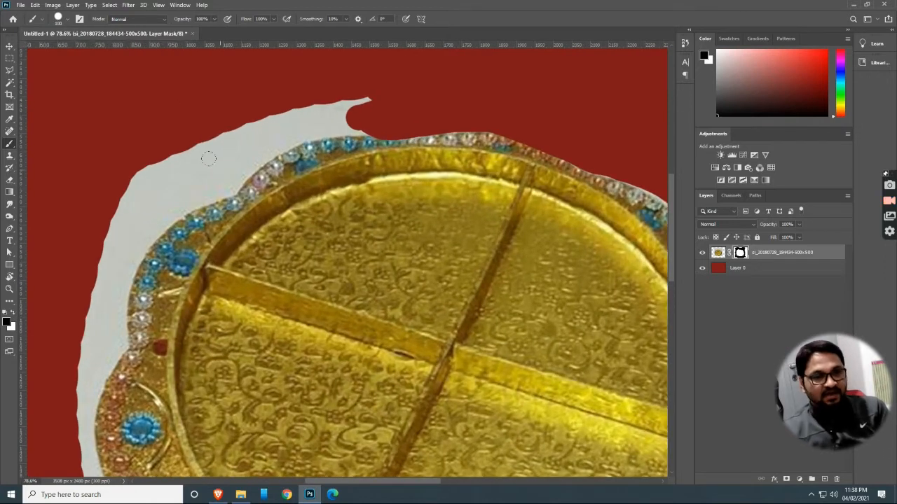
mouse_move(219, 179)
mouse_down()
mouse_move(274, 135)
mouse_move(376, 119)
mouse_move(368, 92)
mouse_move(223, 123)
mouse_move(204, 135)
mouse_move(252, 124)
mouse_move(235, 151)
mouse_up()
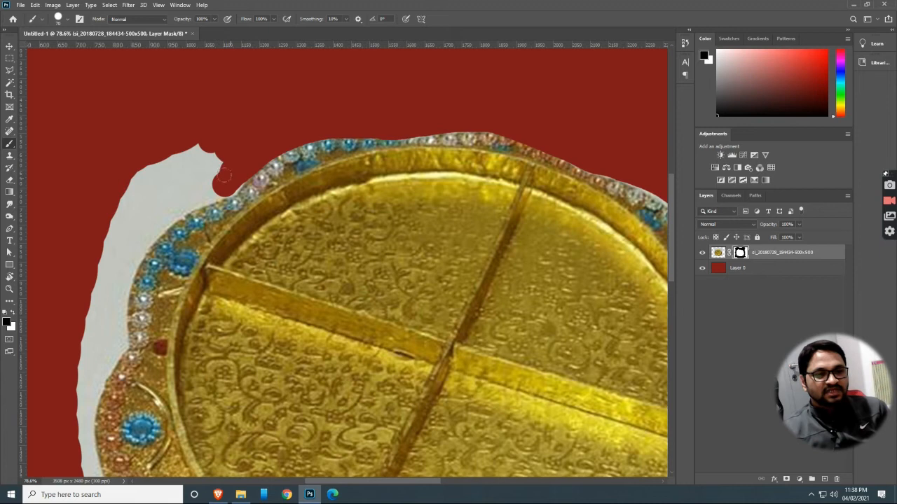
mouse_move(220, 182)
mouse_down()
mouse_move(208, 182)
mouse_move(131, 246)
mouse_up()
mouse_move(186, 177)
mouse_down()
mouse_move(219, 153)
mouse_move(188, 145)
mouse_up()
mouse_move(152, 181)
mouse_down()
mouse_move(143, 176)
mouse_move(127, 205)
mouse_move(130, 222)
mouse_up()
mouse_move(138, 204)
mouse_down()
mouse_move(181, 223)
mouse_move(216, 157)
mouse_move(170, 150)
mouse_move(171, 136)
mouse_move(156, 257)
mouse_move(142, 166)
mouse_move(146, 122)
mouse_up()
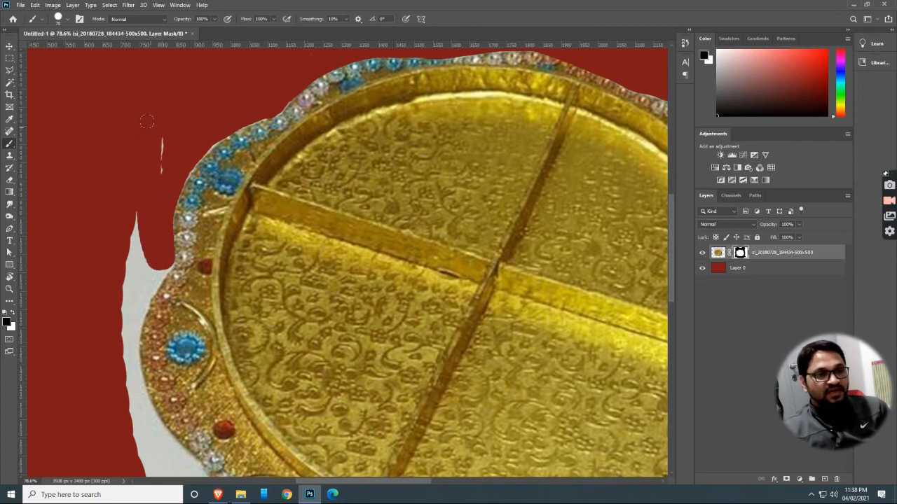
Continue painting black on the mask to hide the grey strip along the tray's left and lower-left rim
mouse_move(135, 238)
mouse_down()
mouse_move(137, 284)
mouse_move(192, 127)
mouse_move(191, 169)
mouse_move(167, 230)
mouse_move(180, 319)
mouse_up()
drag(158, 206, 161, 144)
drag(249, 343, 189, 184)
mouse_move(110, 140)
mouse_down()
mouse_move(239, 299)
mouse_move(278, 320)
mouse_move(380, 330)
mouse_move(491, 360)
mouse_move(427, 375)
mouse_up()
drag(381, 347, 408, 350)
mouse_move(409, 382)
mouse_down()
mouse_move(252, 331)
mouse_move(116, 183)
mouse_move(168, 283)
mouse_up()
mouse_move(102, 192)
mouse_down()
mouse_move(218, 315)
mouse_move(183, 311)
mouse_move(145, 275)
mouse_move(142, 286)
mouse_move(216, 320)
mouse_up()
Hide the remaining grey background along the tray's bottom and lower-right rim on the mask
key(space)
drag(271, 325, 21, 280)
mouse_move(273, 325)
mouse_down()
mouse_move(328, 304)
mouse_move(366, 267)
mouse_move(407, 256)
mouse_move(464, 222)
mouse_move(511, 131)
mouse_move(485, 233)
mouse_move(342, 304)
mouse_move(430, 270)
mouse_up()
mouse_move(452, 241)
mouse_down()
mouse_move(460, 274)
mouse_move(387, 310)
mouse_move(398, 304)
mouse_move(277, 397)
mouse_up()
Clear the leftover grey slivers along the tray's right and upper-right rim with black on the mask
mouse_move(305, 327)
mouse_down()
mouse_move(311, 265)
mouse_move(338, 226)
mouse_move(344, 164)
mouse_up()
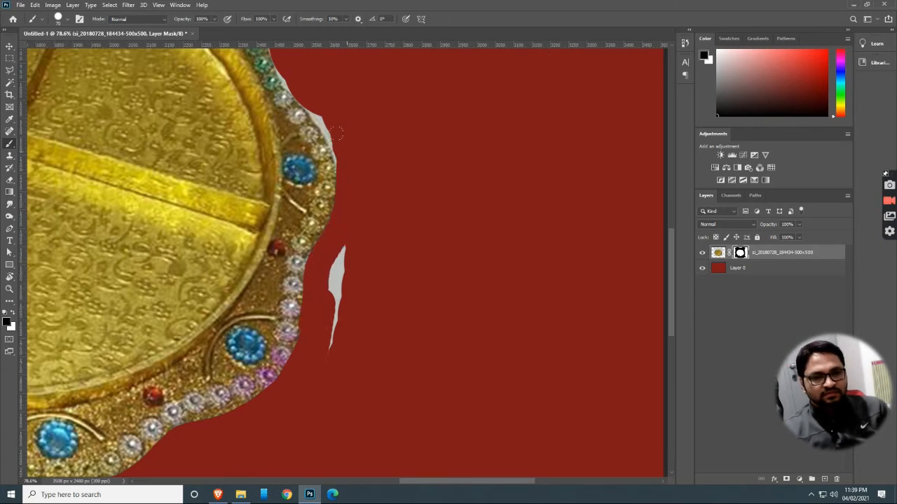
mouse_move(345, 242)
mouse_down()
mouse_move(324, 321)
mouse_move(330, 346)
mouse_up()
drag(336, 175, 392, 364)
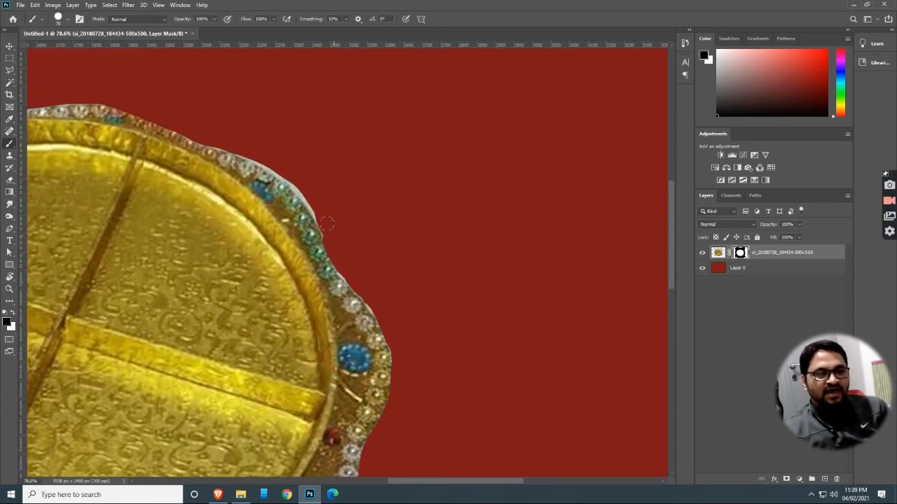
drag(319, 209, 293, 175)
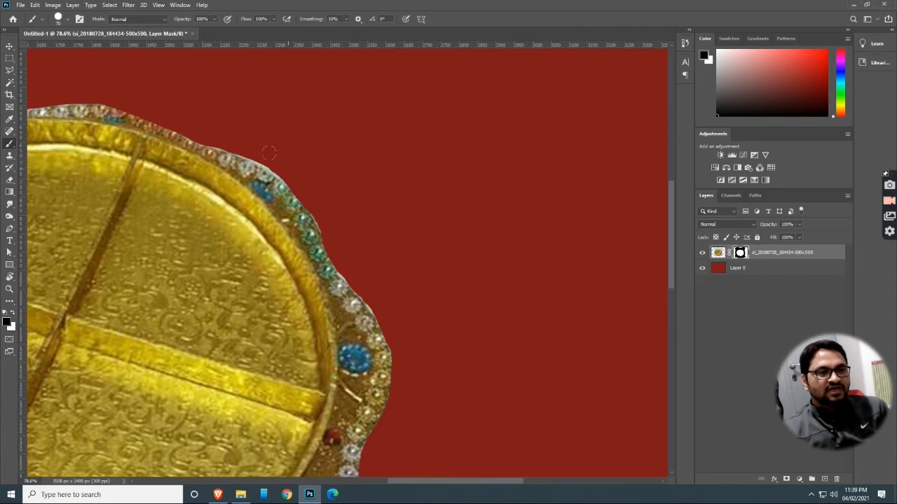
scroll(337, 179, down, 4)
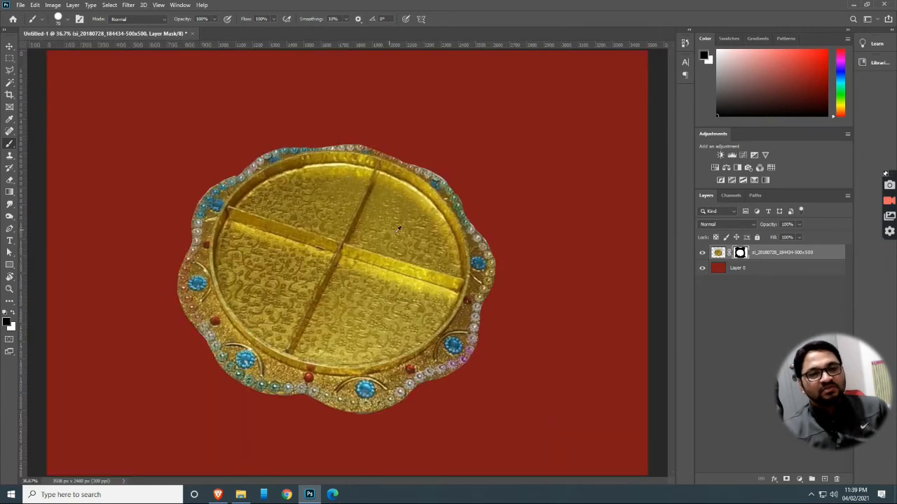
Paint white on the mask with a small brush to bring back the photo along the tray's upper-right rim
scroll(408, 228, up, 3)
scroll(460, 166, up, 3)
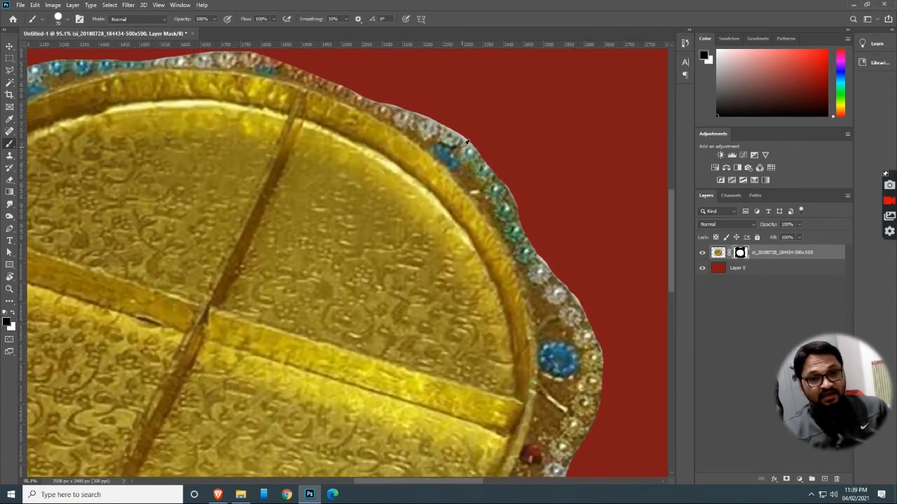
key(x)
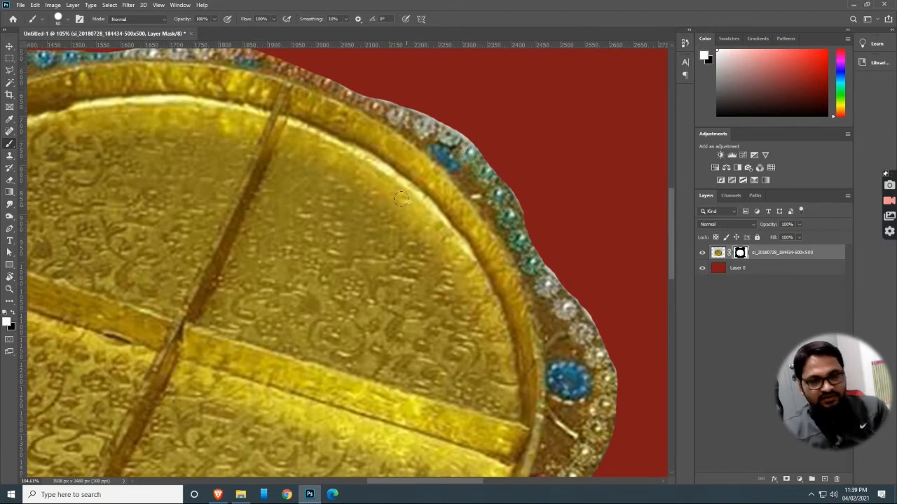
mouse_move(456, 138)
mouse_down()
mouse_move(496, 166)
mouse_move(511, 226)
mouse_up()
mouse_move(441, 131)
mouse_down()
mouse_move(475, 147)
mouse_move(403, 110)
mouse_move(448, 127)
mouse_move(363, 106)
mouse_up()
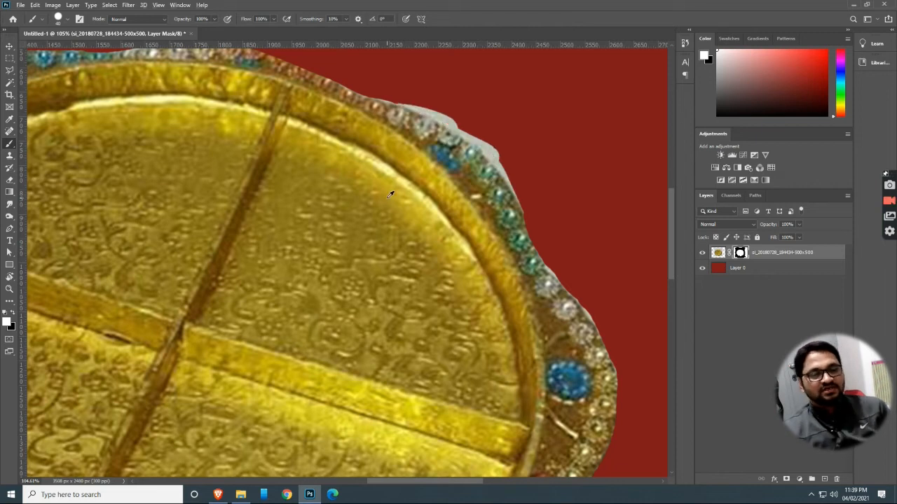
key(ctrl+0)
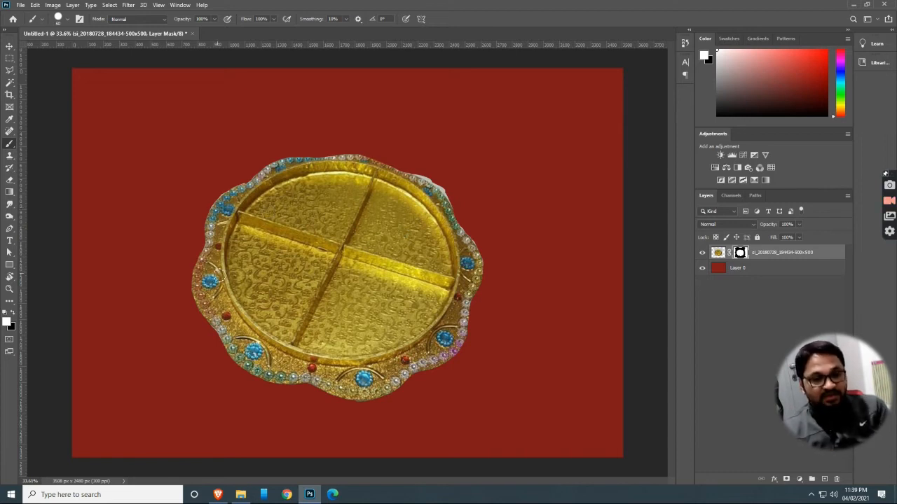
Set the foreground colour to grey 979797 and paint a semi-transparent patch over the tray's upper centre with a 125 px brush
click(6, 323)
text(979797)
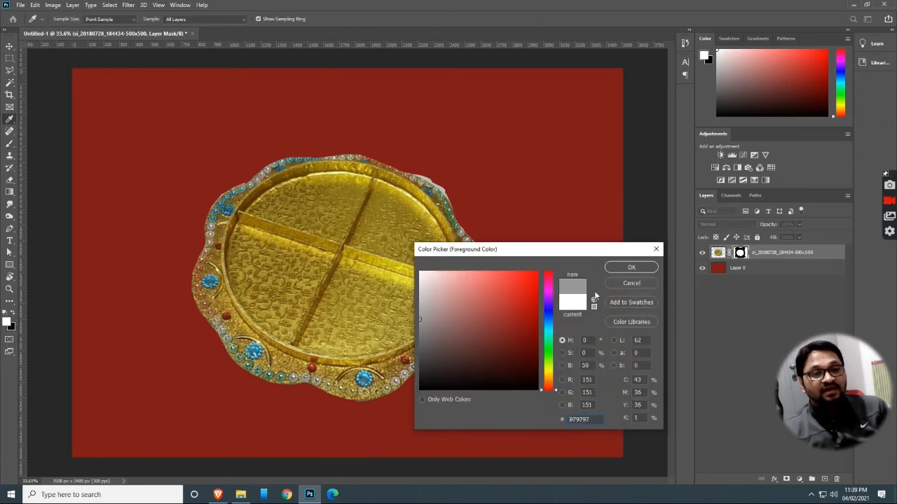
click(631, 269)
mouse_move(371, 242)
mouse_down()
mouse_move(327, 243)
mouse_move(420, 236)
mouse_move(316, 233)
mouse_move(331, 240)
mouse_move(325, 219)
mouse_move(358, 199)
mouse_up()
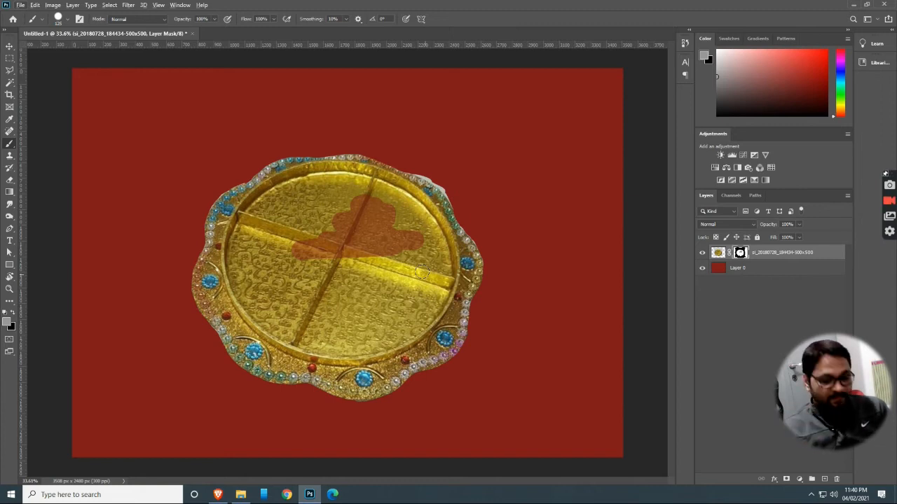
key(v)
key(alt+v)
key(Escape)
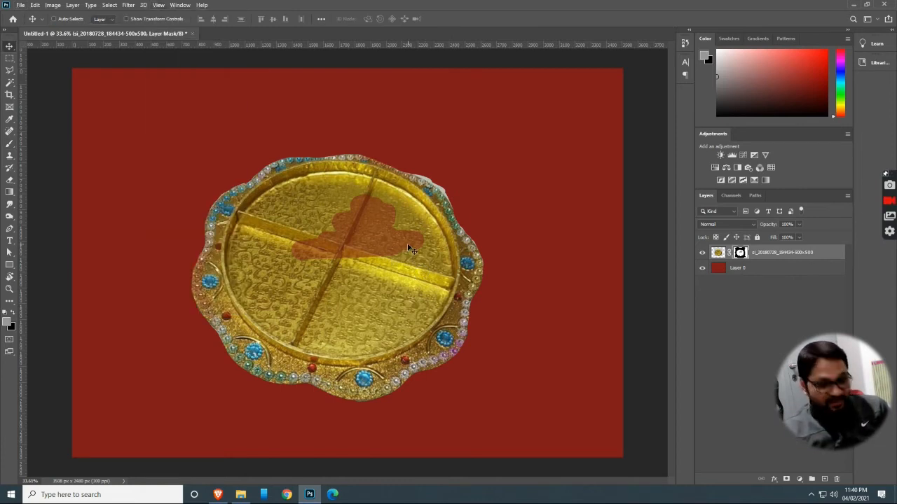
Undo the grey semi-transparent patch painted on the mask and hide the tray layer
key(ctrl+z)
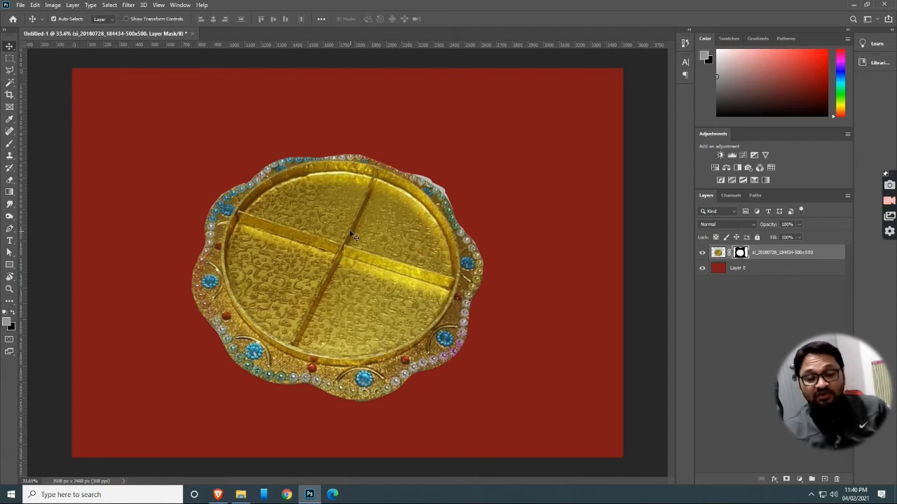
mouse_move(348, 242)
mouse_down()
mouse_move(355, 256)
mouse_move(299, 237)
mouse_move(347, 226)
mouse_up()
click(701, 253)
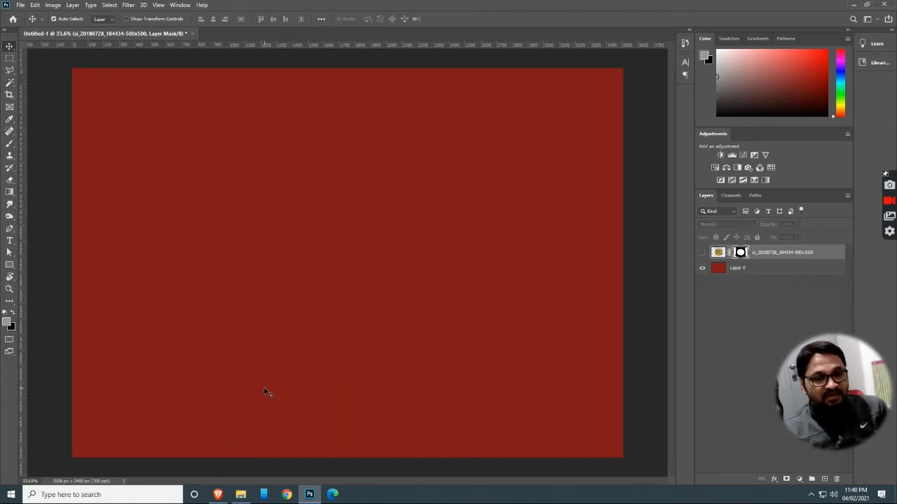
Fill the red background layer, Layer 0, with white (RGB 255, 255, 255) using the Fill command
click(720, 269)
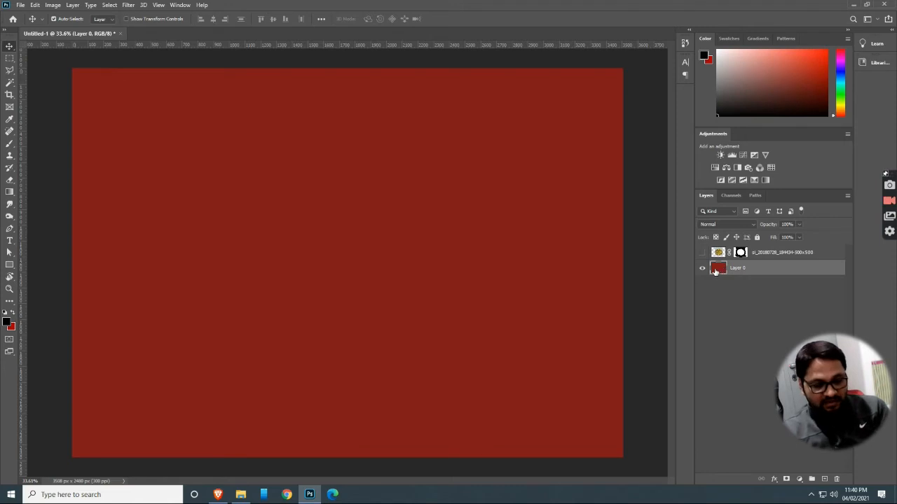
key(shift+F5)
click(507, 175)
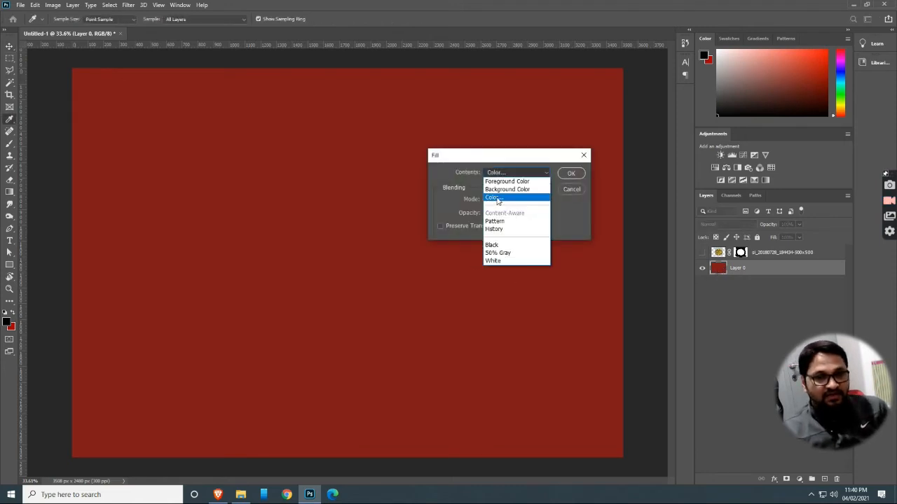
click(497, 198)
click(628, 269)
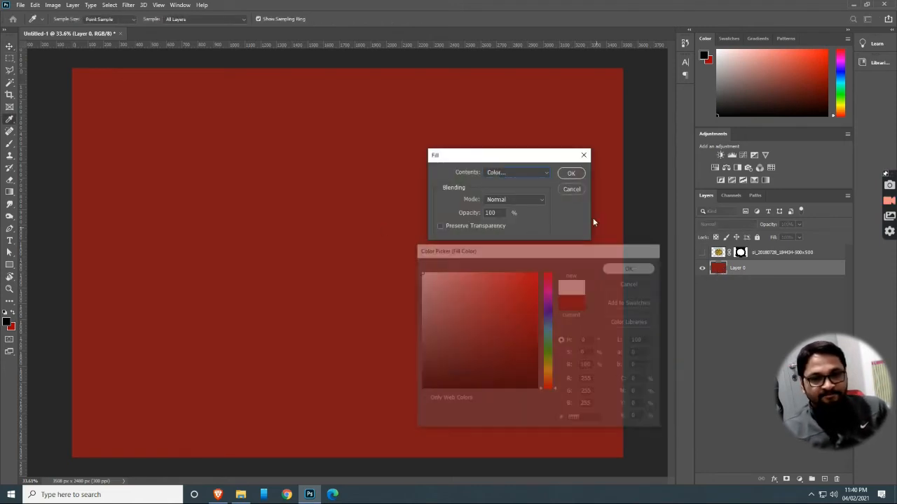
click(571, 173)
Place the 586677-bigthumbnail sunset photo from the MAsking folder, enlarged to cover the canvas, and delete the hidden tray layer
click(240, 494)
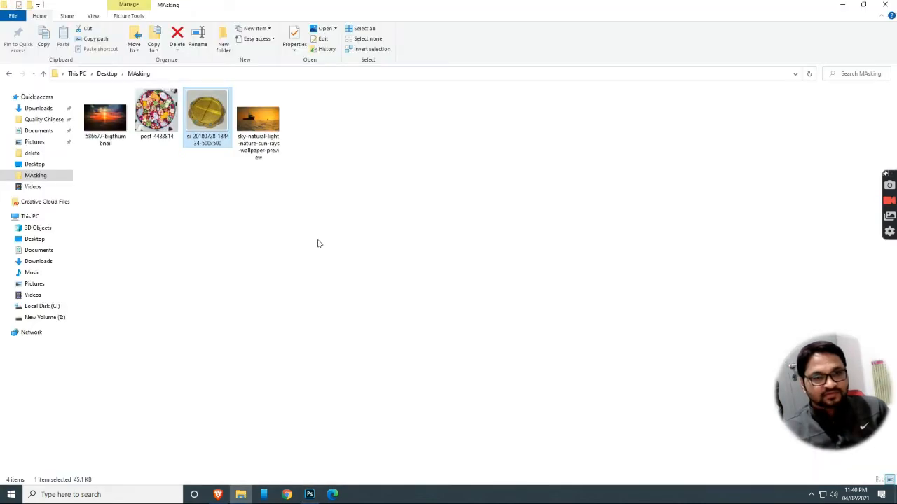
drag(109, 119, 332, 330)
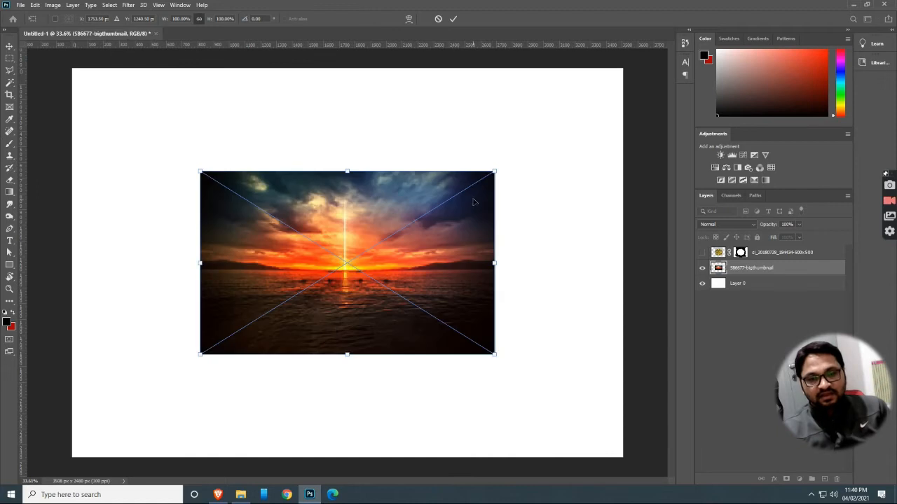
drag(512, 152, 634, 62)
key(b)
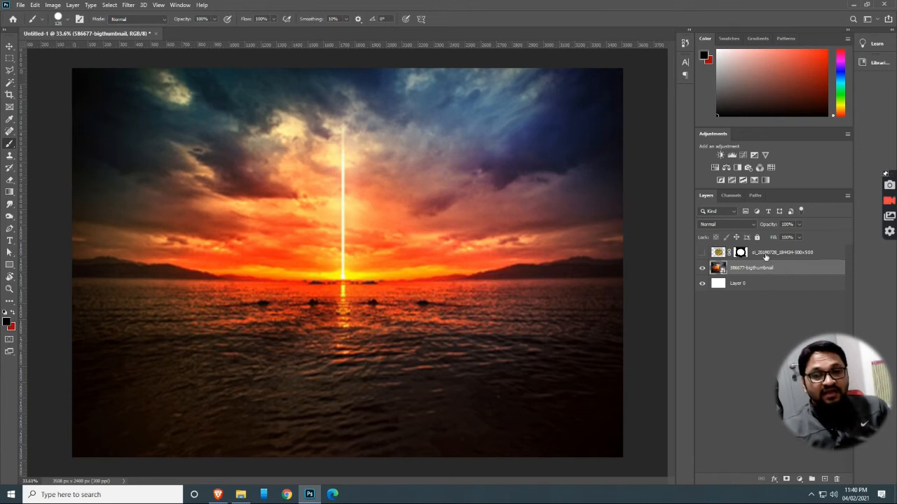
click(764, 257)
key(Delete)
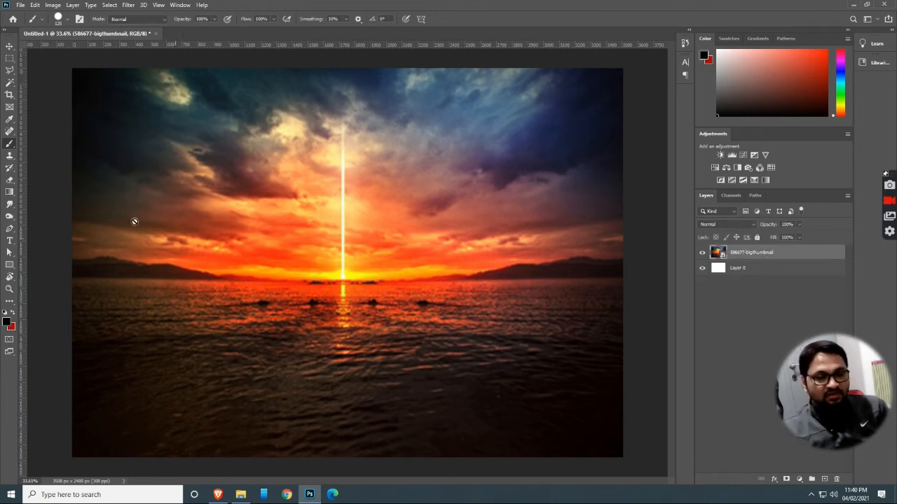
Add the text ORANGE SKY over the sunset sky, left of the light beam
click(9, 241)
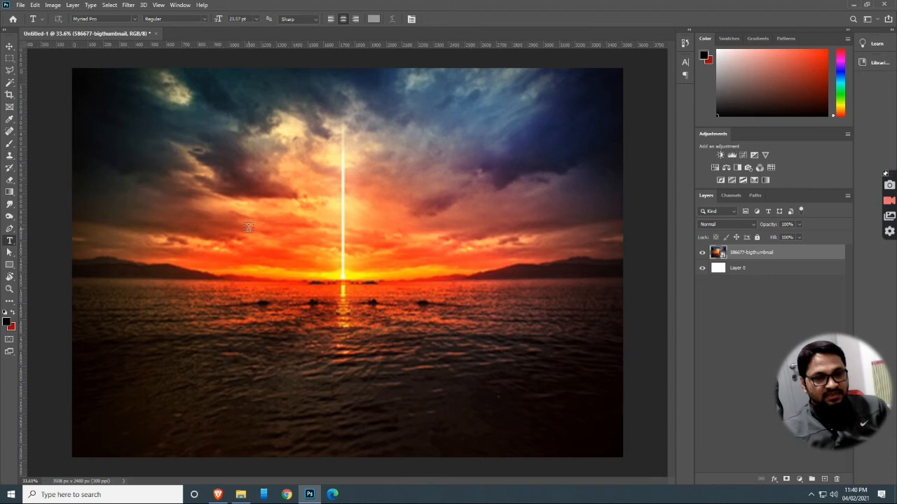
click(248, 227)
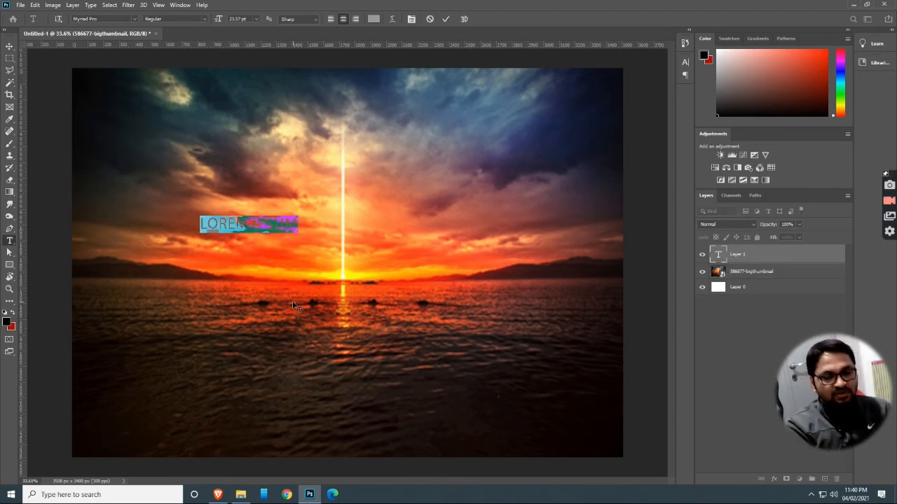
key(BackSpace)
text(ORANGE SKY)
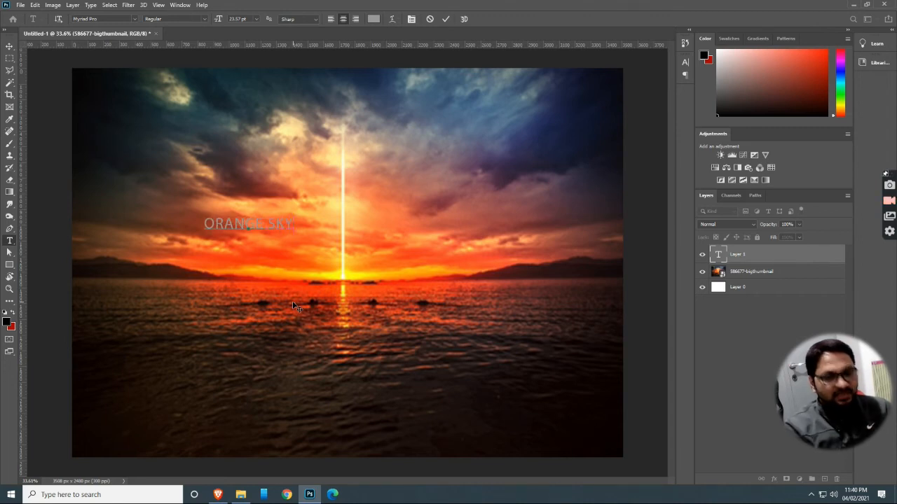
Set the font style of the ORANGE SKY text to Bold and commit the text
key(ctrl+a)
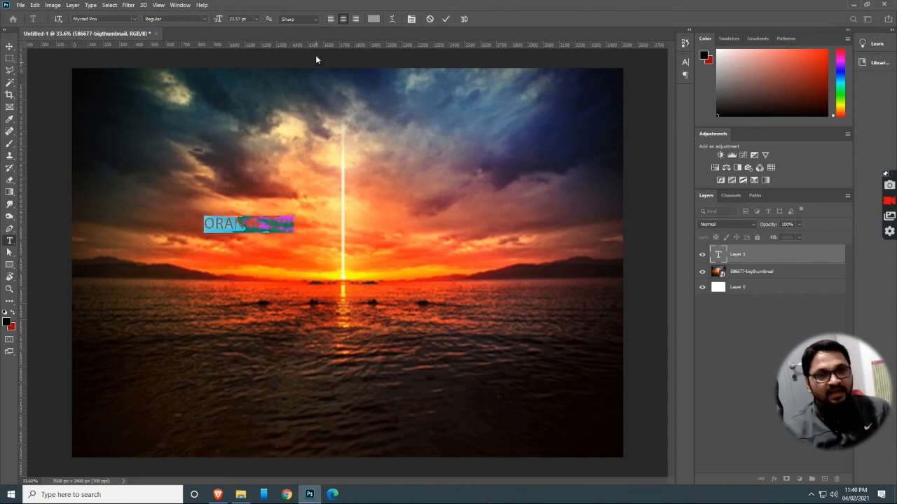
click(316, 20)
click(316, 20)
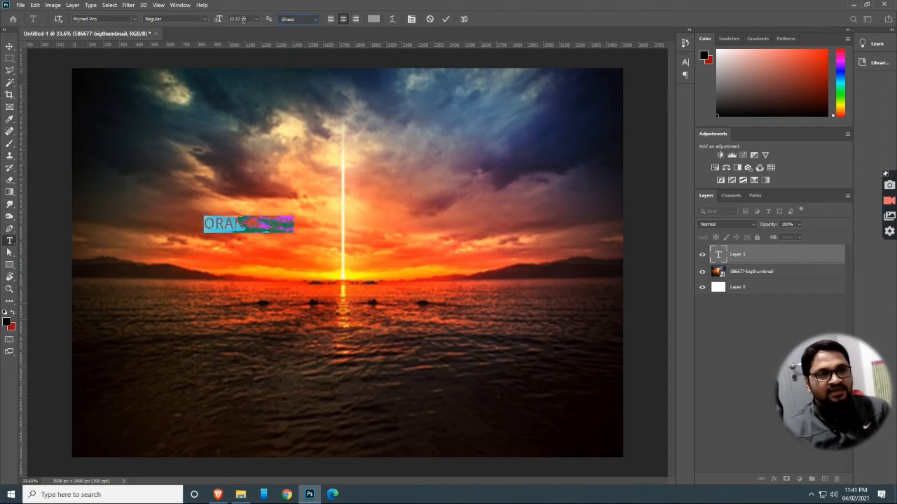
click(204, 20)
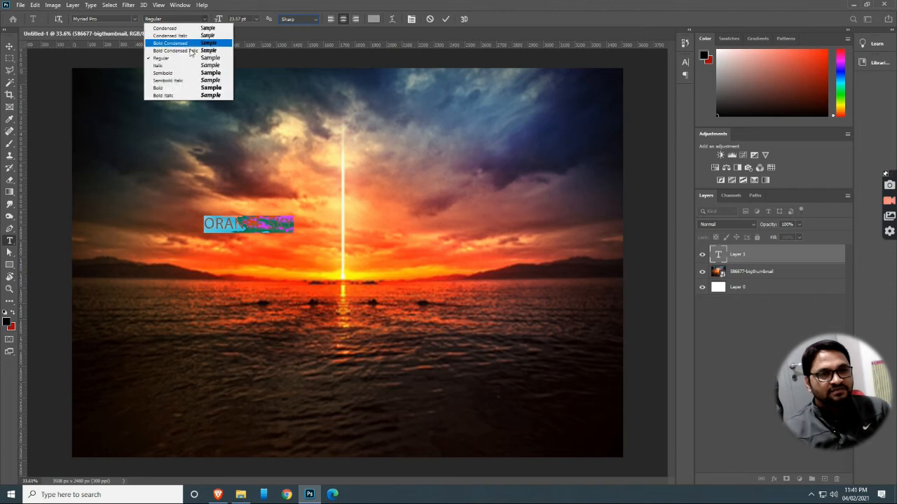
click(189, 91)
click(9, 47)
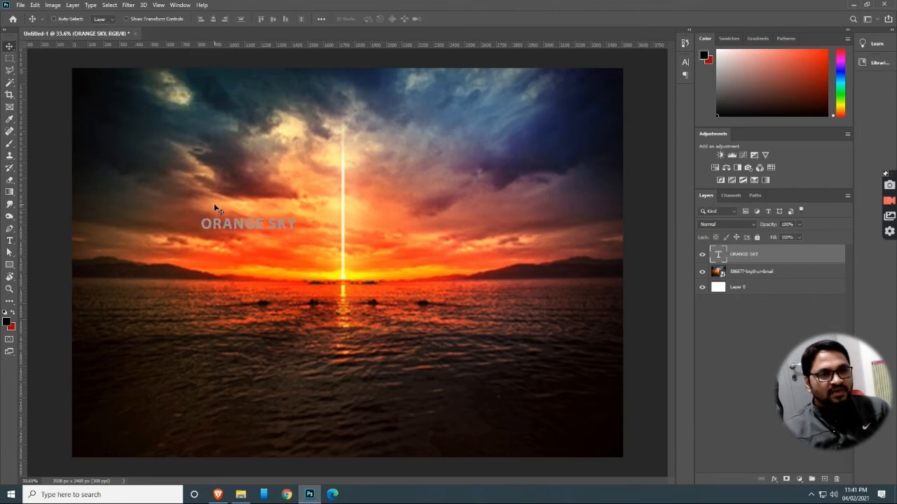
Enlarge the ORANGE SKY text to about 397% and position it across the horizon
key(ctrl+t)
drag(297, 235, 576, 344)
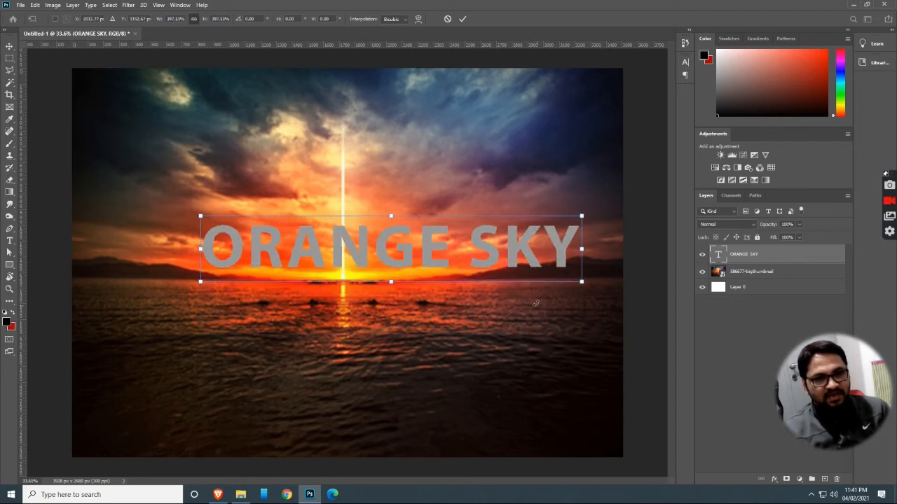
drag(521, 257, 504, 282)
key(Return)
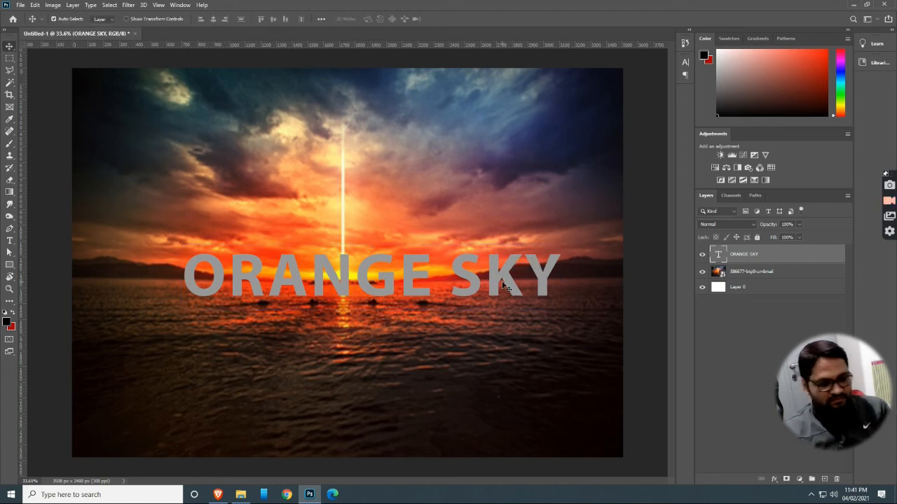
Change the ORANGE SKY text colour to black
click(373, 20)
drag(498, 310, 539, 392)
click(620, 269)
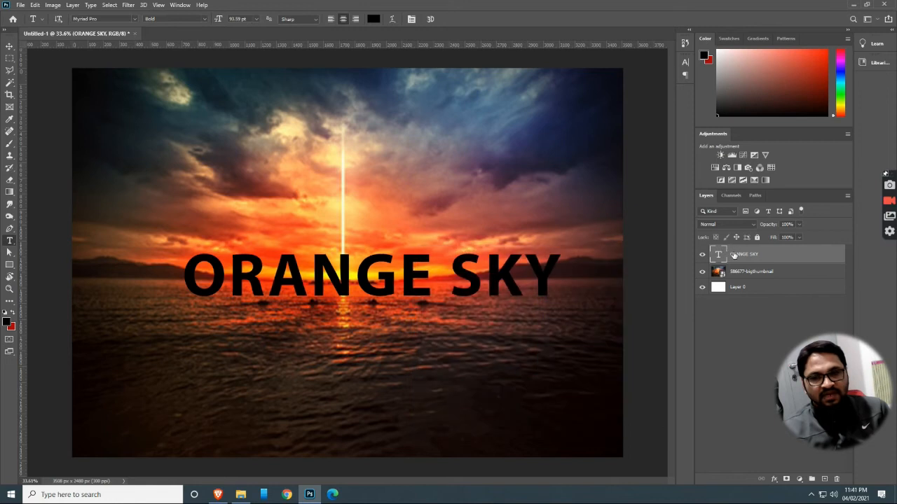
Move the ORANGE SKY text layer below the sunset photo and clip the photo to the text
drag(727, 294, 729, 279)
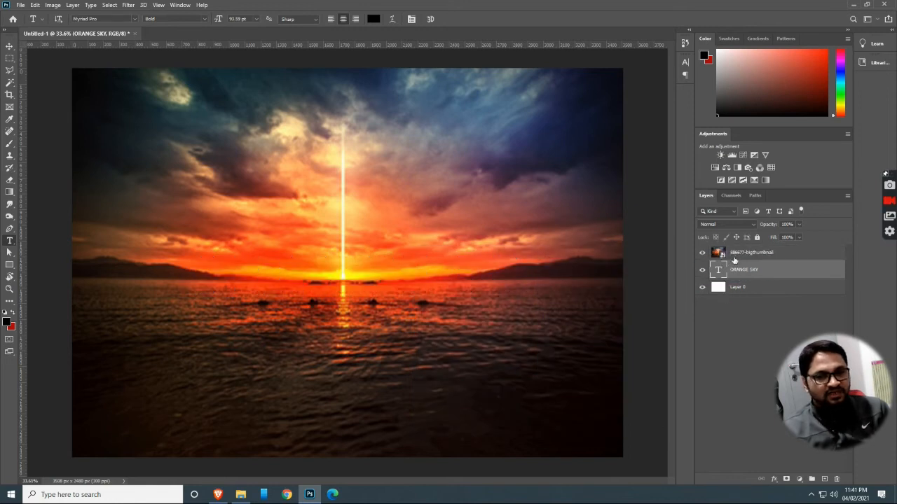
click(699, 255)
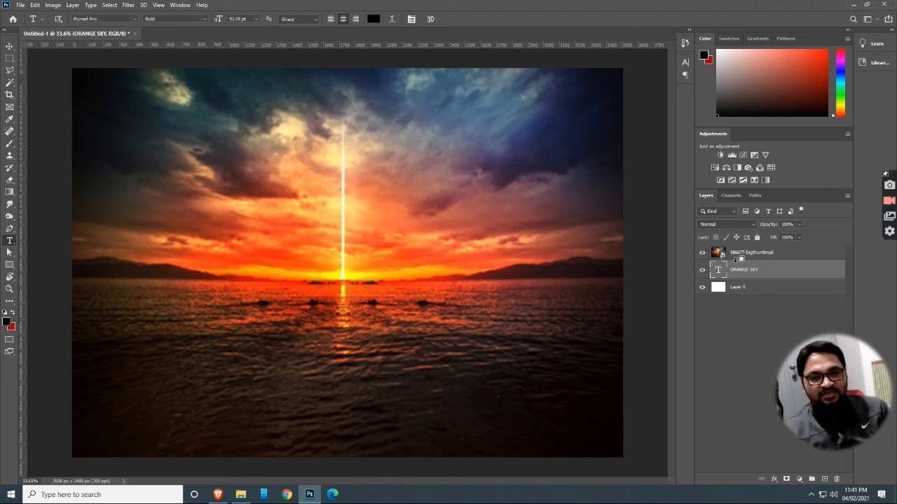
alt+click(735, 259)
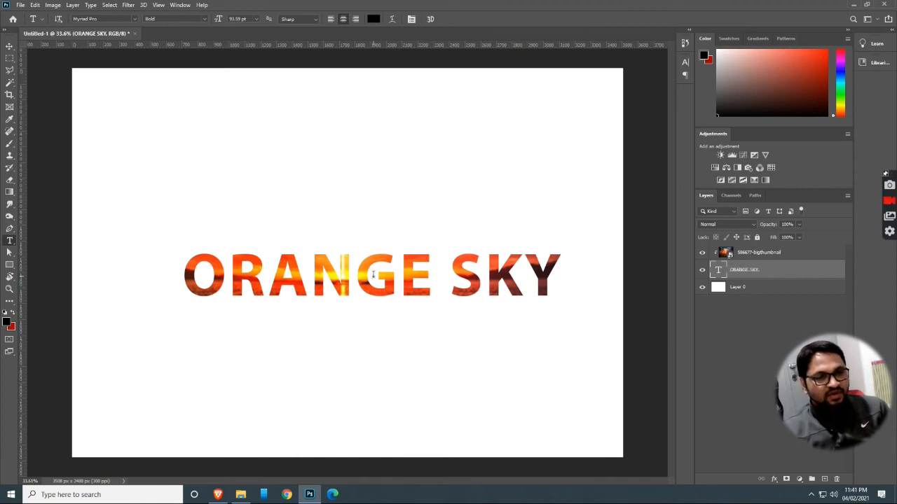
Shift the clipped sunset photo slightly left and up inside the lettering
key(v)
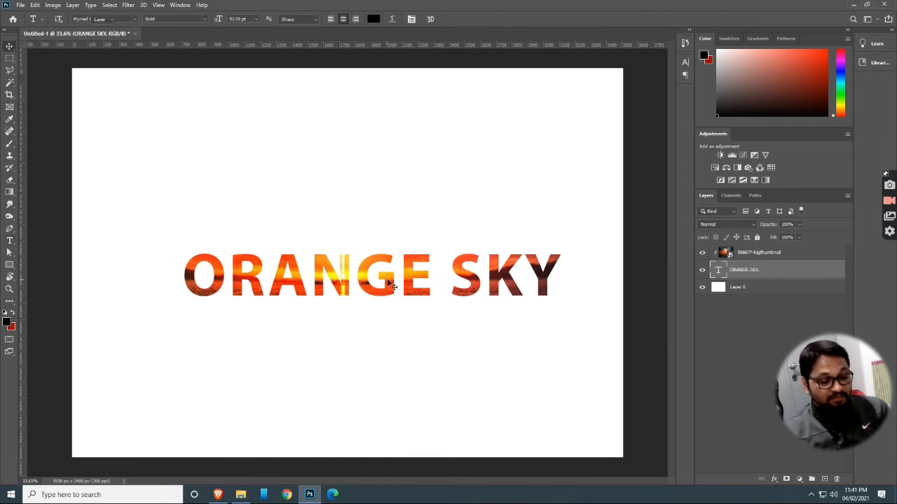
mouse_move(406, 283)
mouse_down()
mouse_move(402, 275)
mouse_move(415, 278)
mouse_move(397, 270)
mouse_up()
click(728, 273)
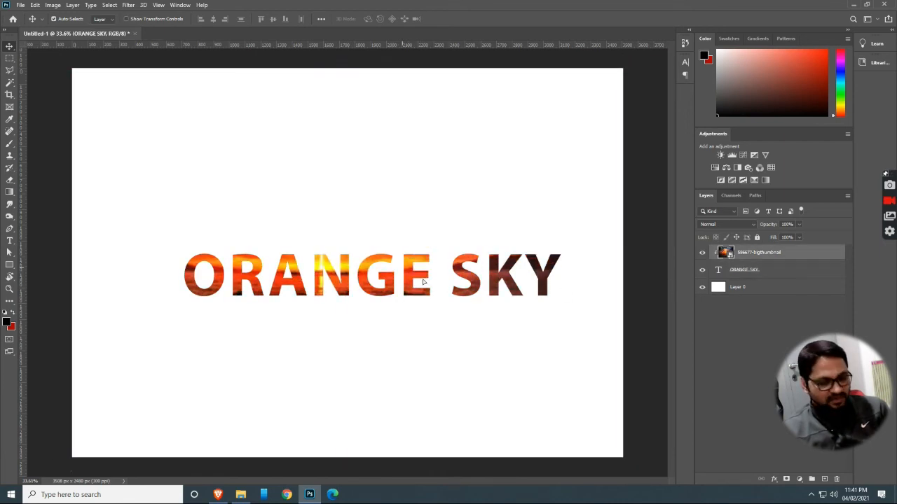
Move the ORANGE SKY text layer slightly left and up beneath the clipped photo
click(743, 272)
key(ctrl+t)
drag(473, 284, 470, 262)
key(Return)
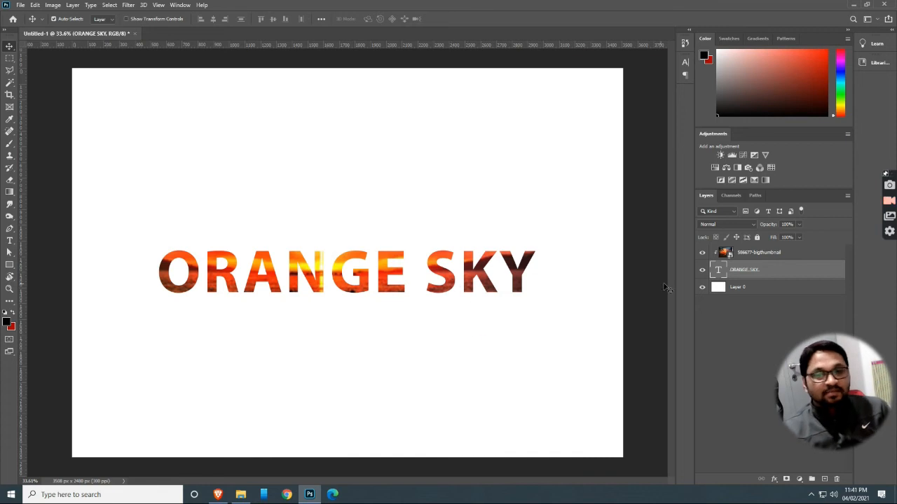
Switch the photo and text layers' visibility and the clipping mask off and on to compare their effect
click(703, 253)
click(703, 252)
click(702, 270)
click(701, 270)
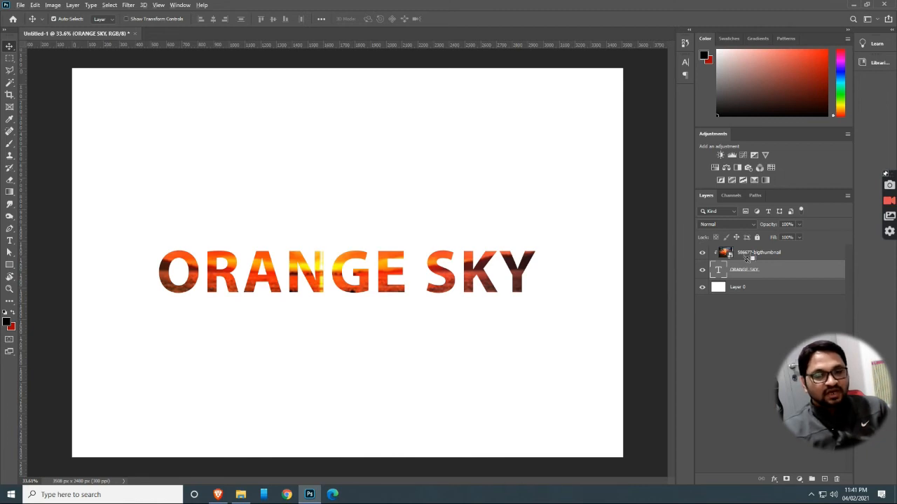
alt+click(751, 253)
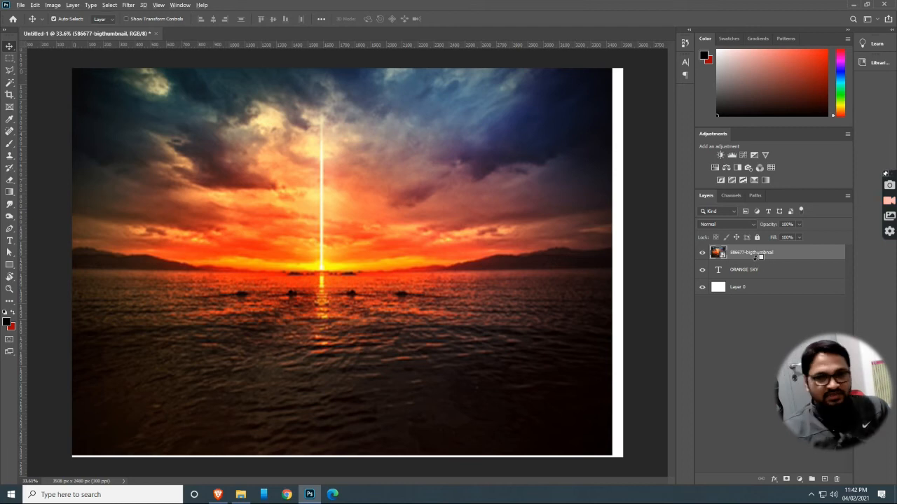
alt+click(754, 261)
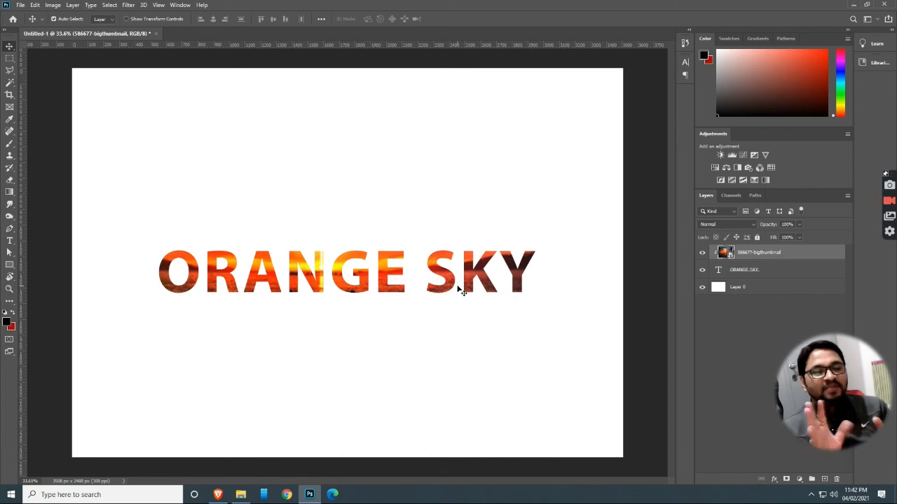
Release the sunset photo's clipping mask and delete the ORANGE SKY text layer
alt+click(755, 260)
click(749, 271)
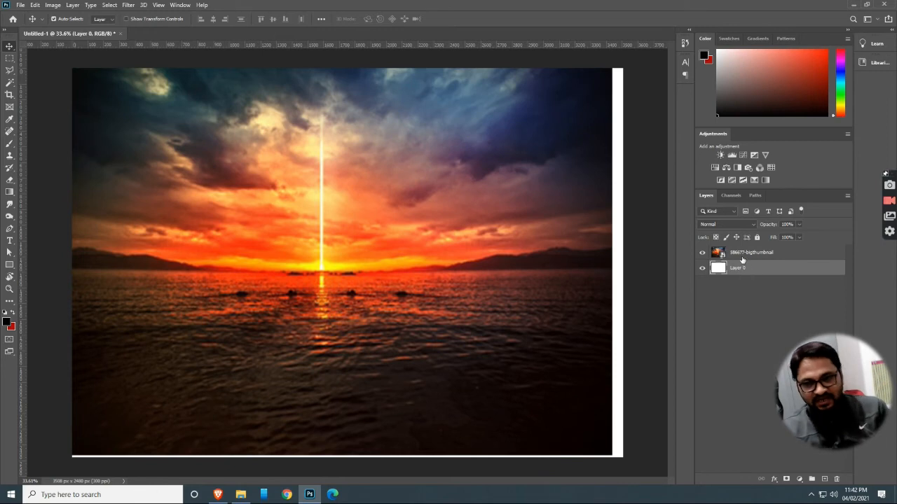
key(Delete)
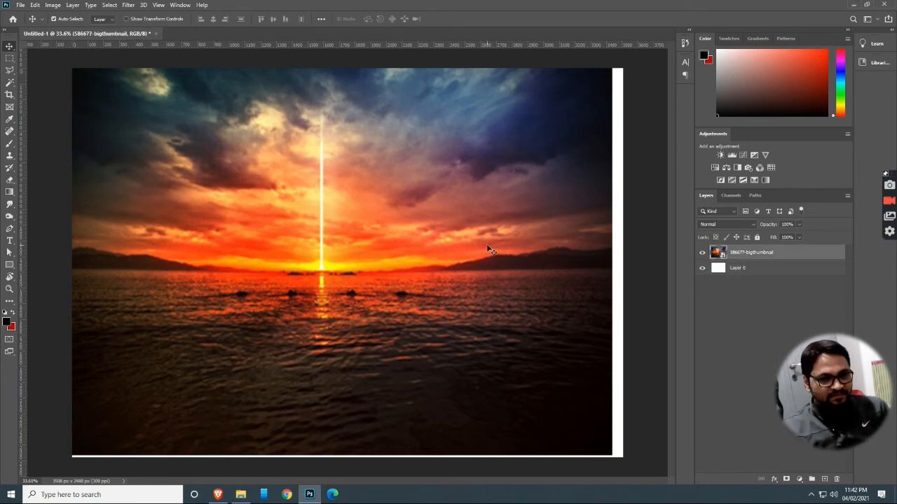
Place the sky-natural-light boat photo from the MAsking folder, enlarged to span the canvas width and aligned to its bottom edge
click(240, 495)
drag(278, 142, 316, 363)
drag(418, 254, 383, 258)
drag(538, 397, 628, 465)
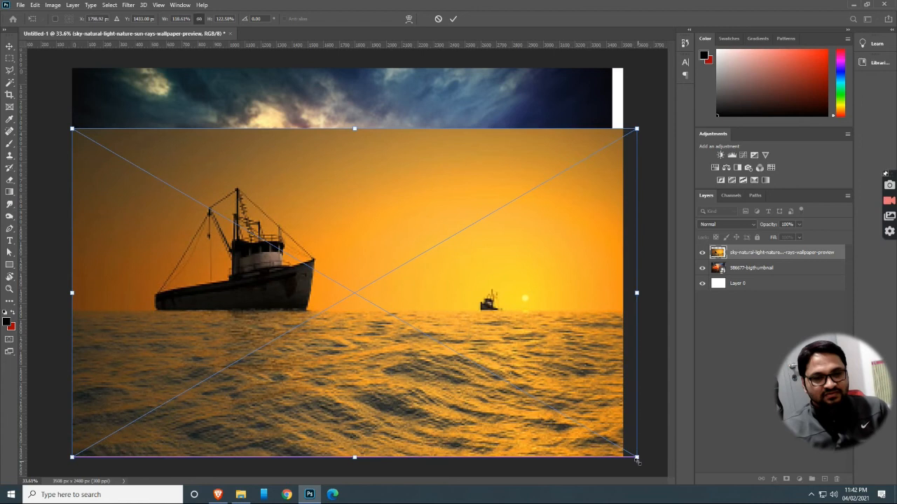
key(Return)
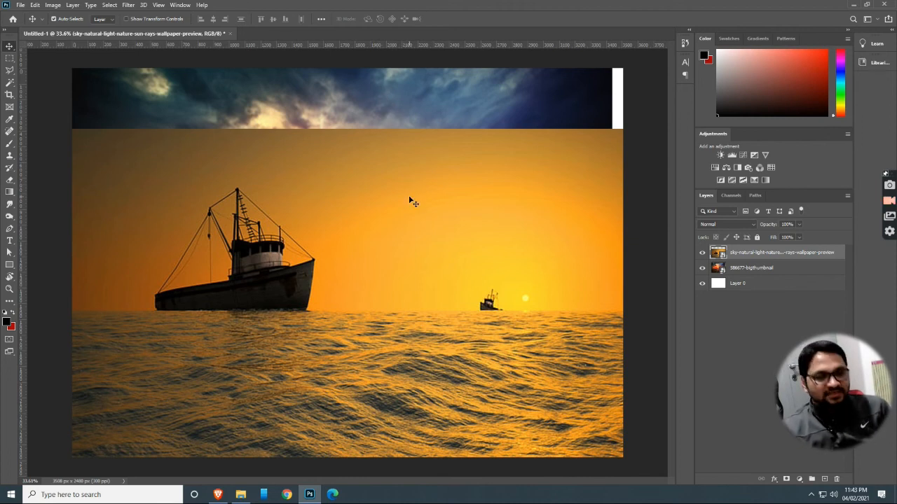
Rasterize the sky-natural-light boat photo layer and switch to the Magic Wand tool
key(w)
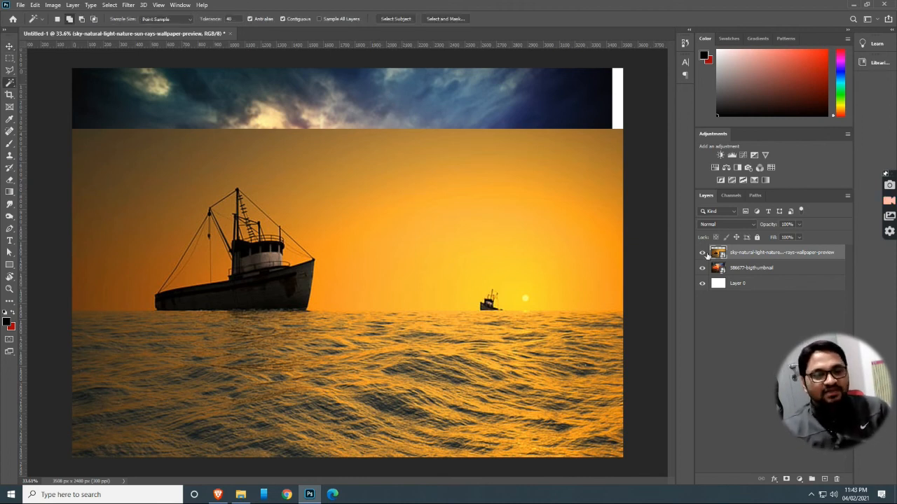
right_click(747, 253)
click(756, 254)
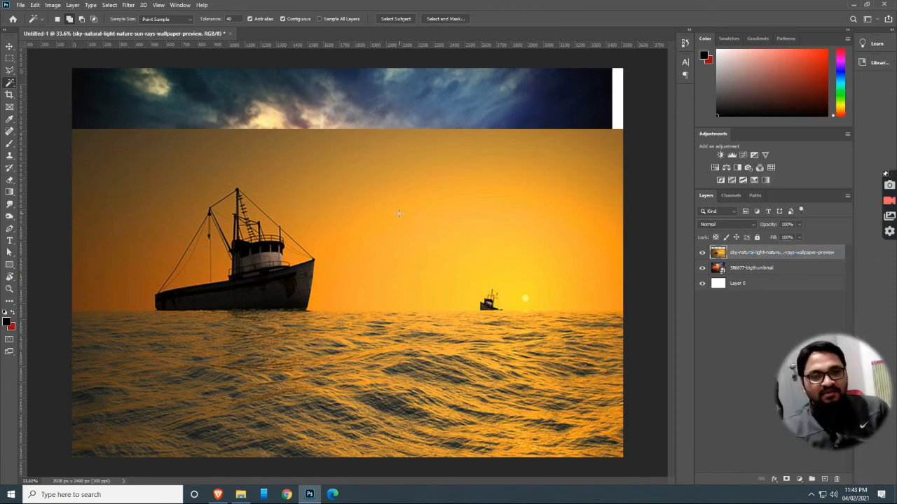
click(414, 242)
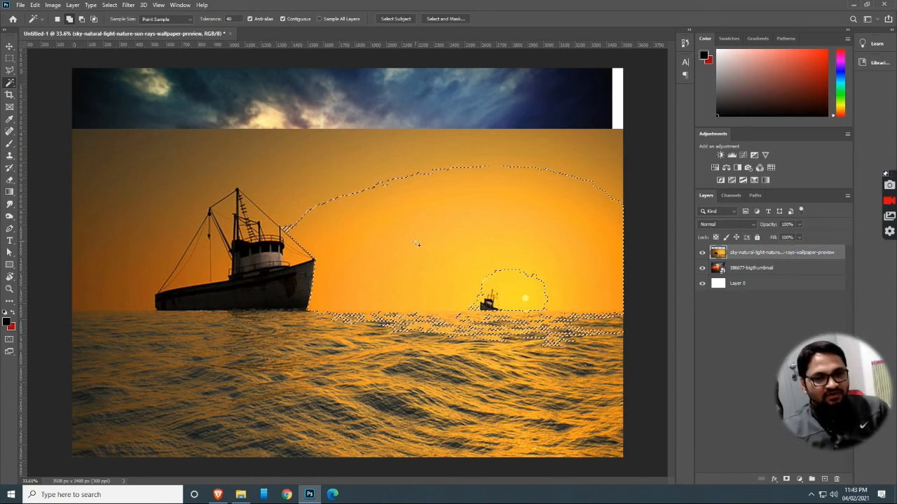
key(ctrl+d)
click(427, 225)
key(ctrl+d)
Set the Magic Wand tolerance to 20 and restore the boat layer's opacity to 100%
double_click(229, 19)
text(203)
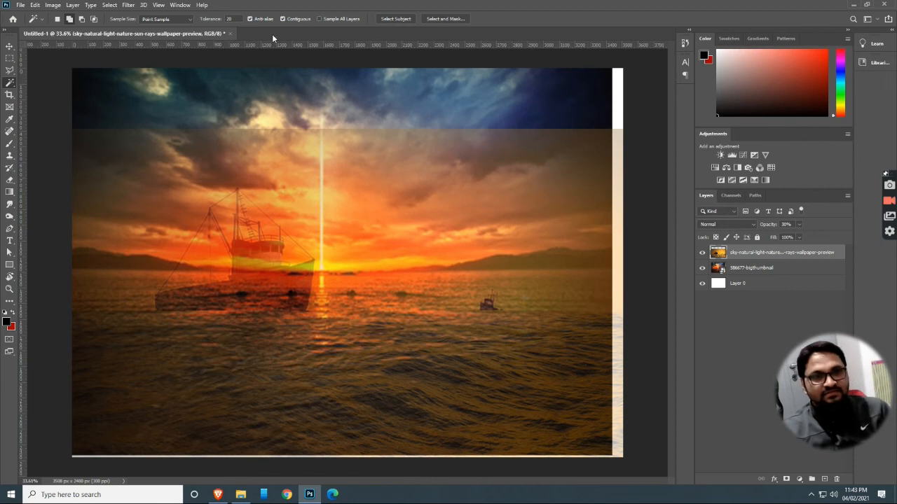
click(798, 224)
drag(800, 236, 856, 244)
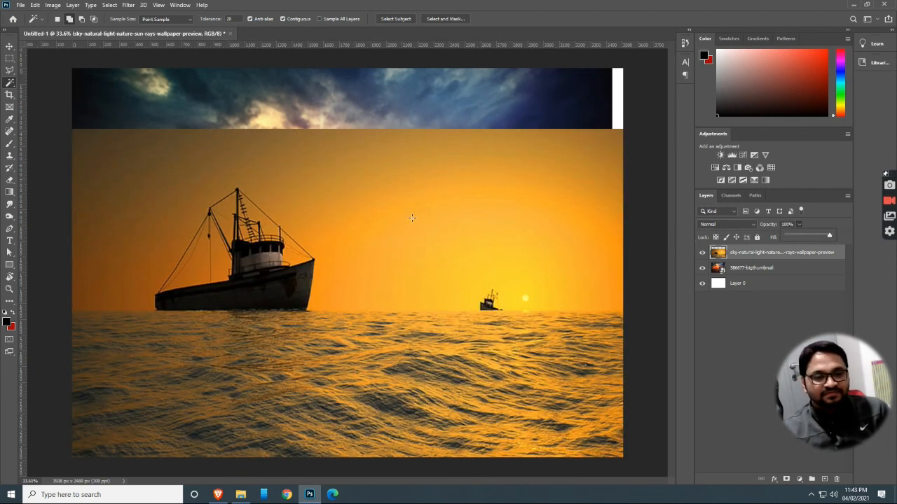
Select the whole orange sky around the boats with the Magic Wand, adding area after area down to the horizon
click(438, 234)
click(488, 268)
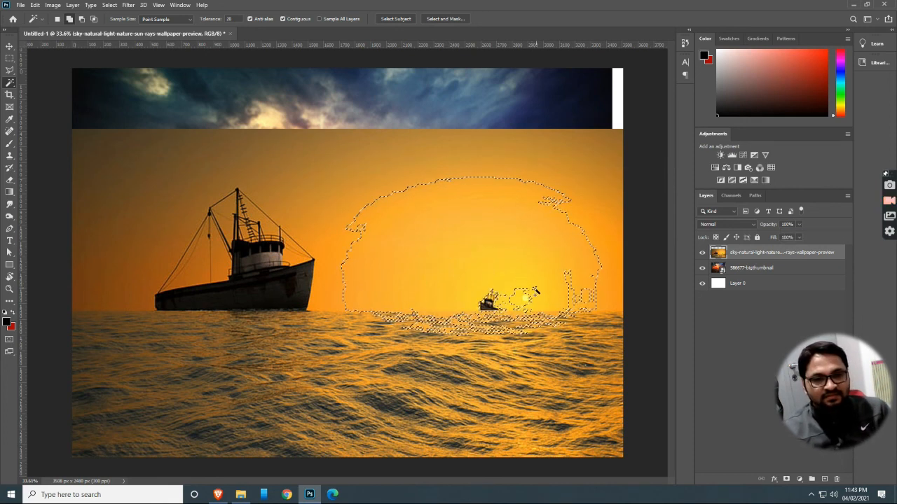
click(421, 155)
click(420, 155)
click(327, 150)
click(250, 150)
click(159, 161)
click(136, 245)
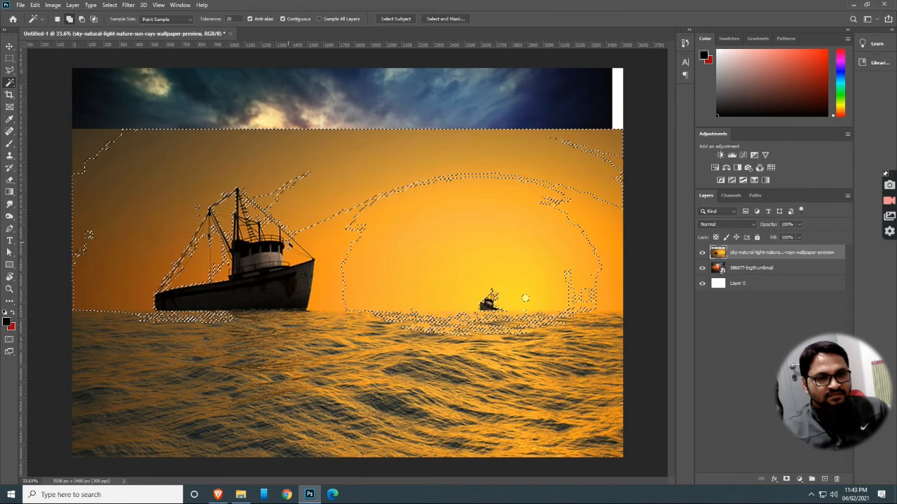
click(273, 231)
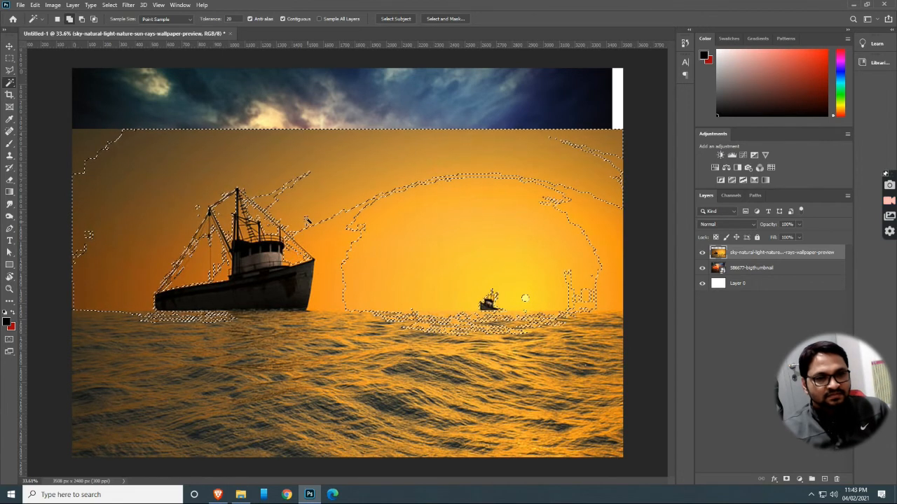
click(339, 259)
click(340, 216)
click(93, 222)
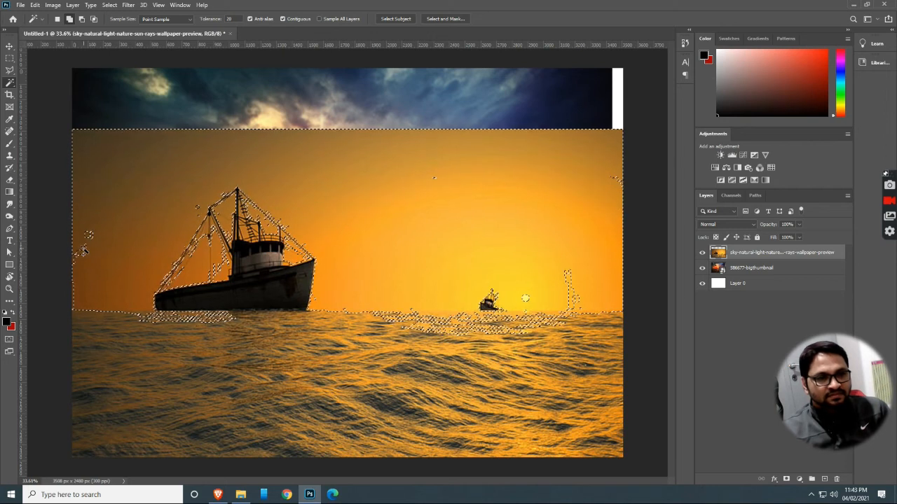
click(572, 294)
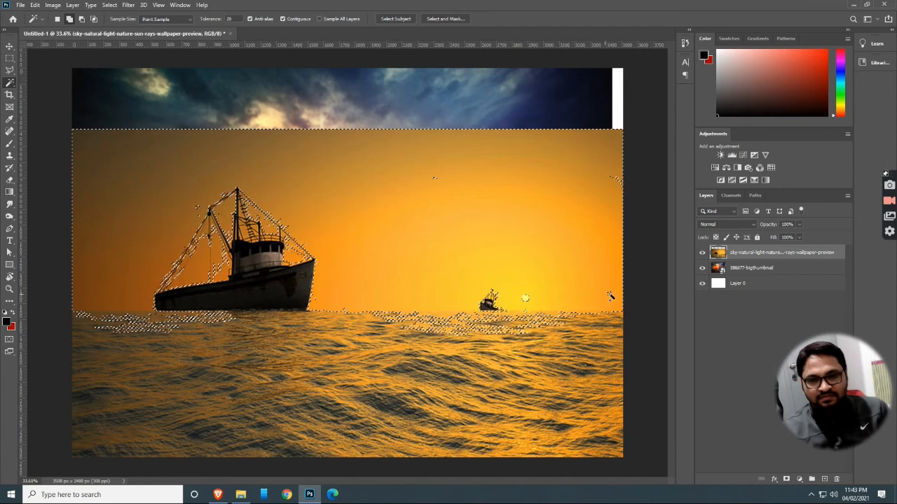
Mask the boat layer with the sky selection inverted to hide the sky, and move the layer slightly up
click(786, 479)
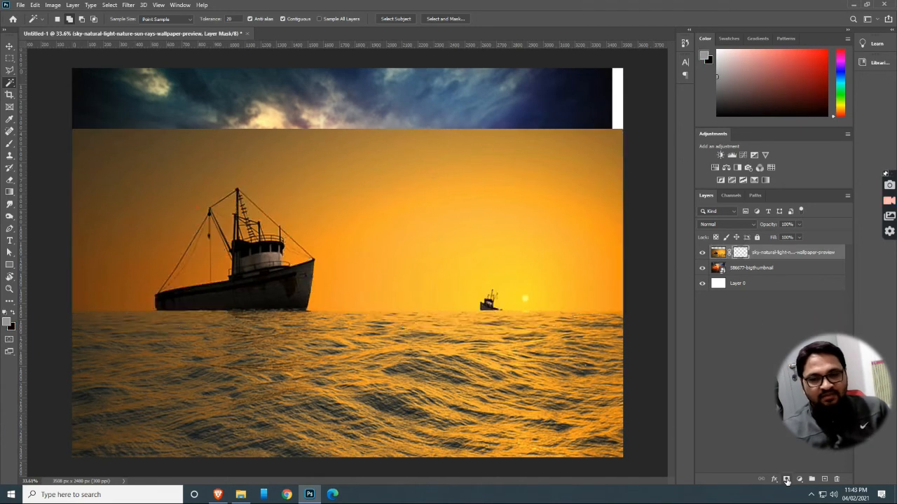
key(ctrl+z)
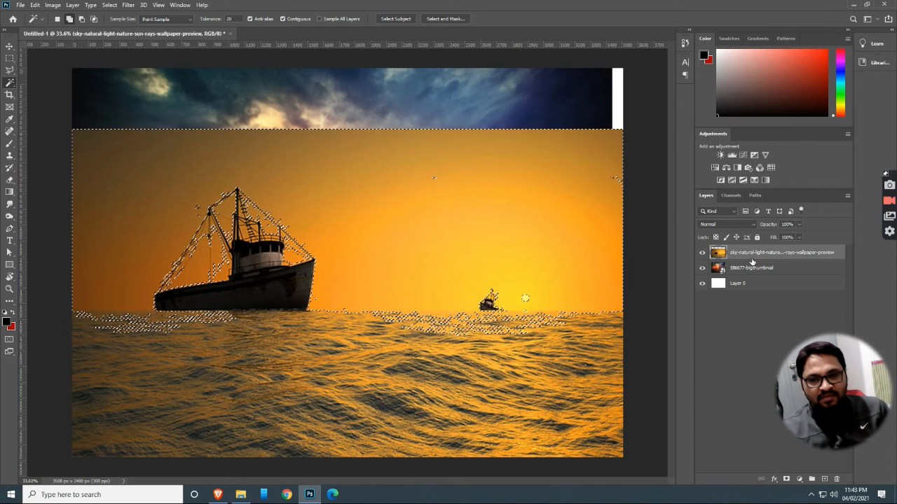
click(784, 479)
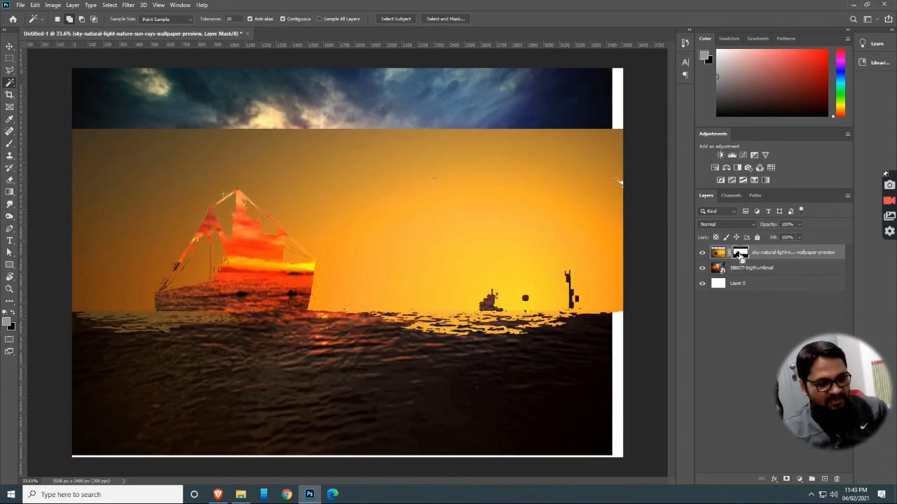
key(ctrl+i)
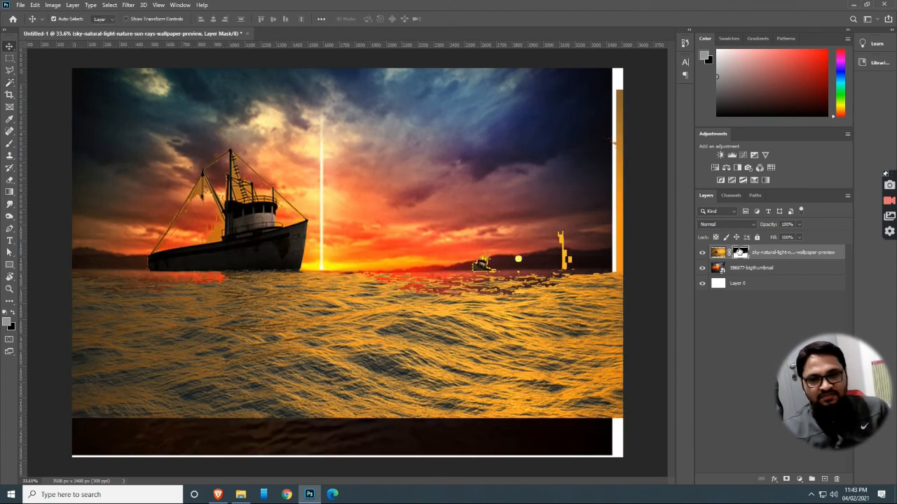
Paint white on the boat layer's mask along the horizon to restore the missing water, and compare with the layer hidden
key(b)
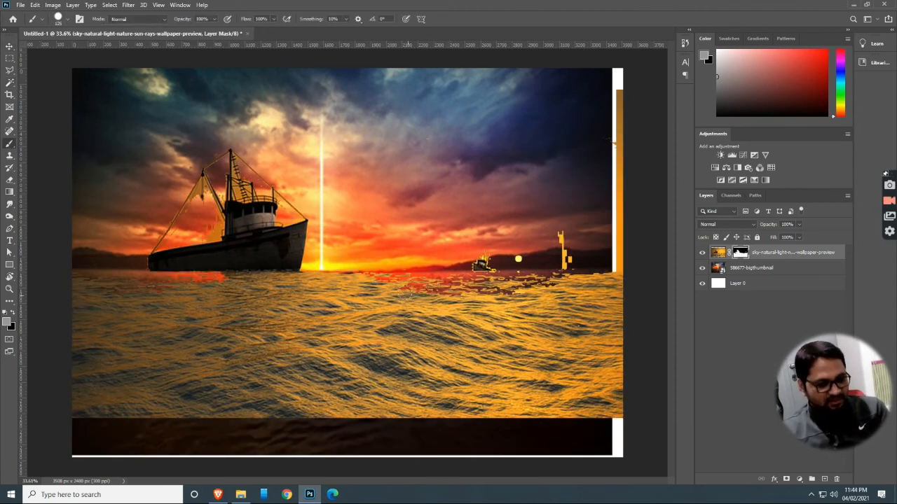
key(x)
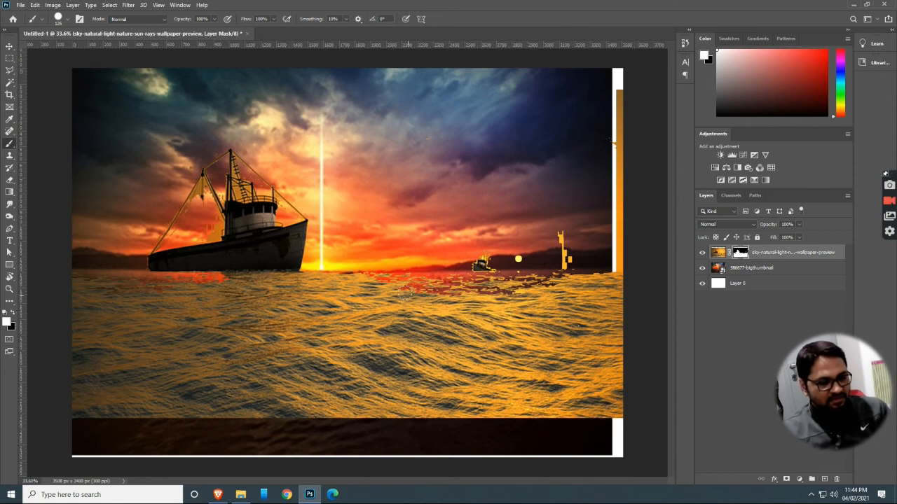
key(x)
drag(376, 284, 560, 283)
key(x)
mouse_move(453, 272)
mouse_down()
mouse_move(613, 271)
mouse_move(609, 278)
mouse_move(385, 278)
mouse_move(530, 296)
mouse_move(448, 319)
mouse_up()
mouse_move(156, 280)
mouse_down()
mouse_move(227, 279)
mouse_move(64, 273)
mouse_move(148, 284)
mouse_move(77, 288)
mouse_up()
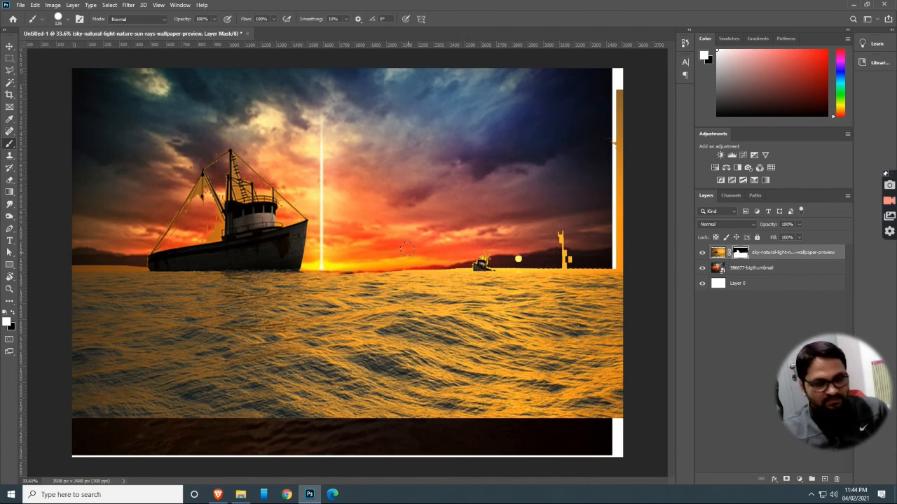
click(701, 253)
click(701, 254)
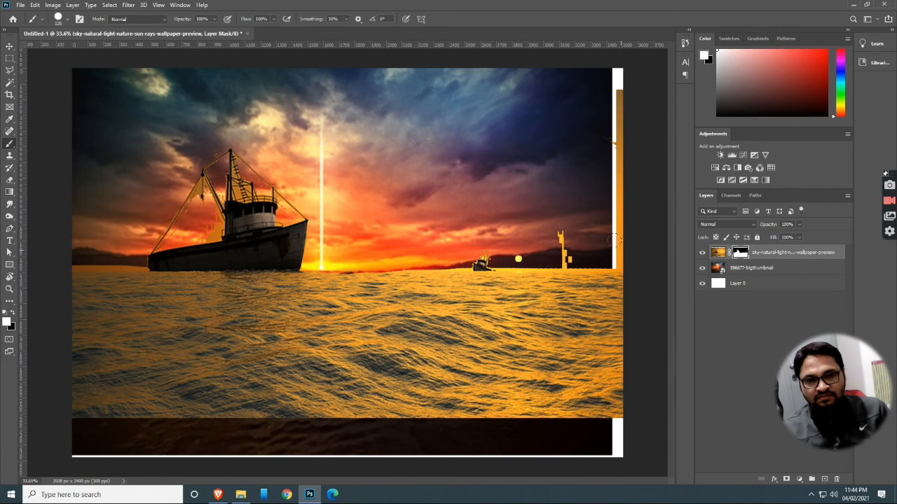
Enlarge the boat and sunset layers together with Free Transform until they cover the whole canvas
click(751, 269)
key(ctrl+t)
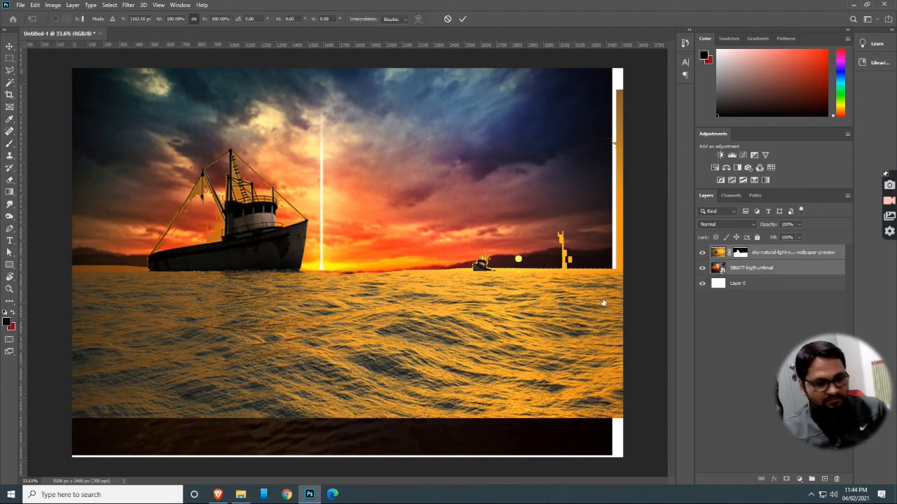
key(ctrl+minus)
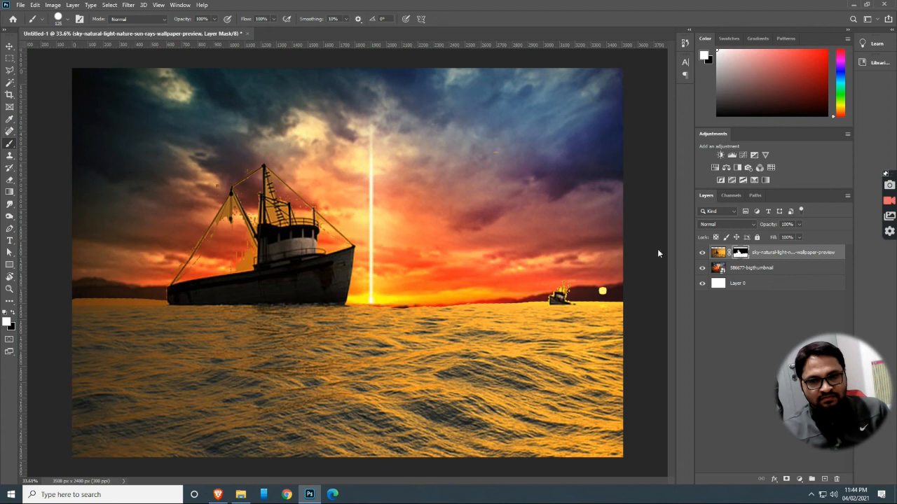
Paint out the leftover sun in black on the boat layer's mask, and soften the horizon in dark gray with a 39% hardness brush
drag(592, 284, 624, 283)
key(x)
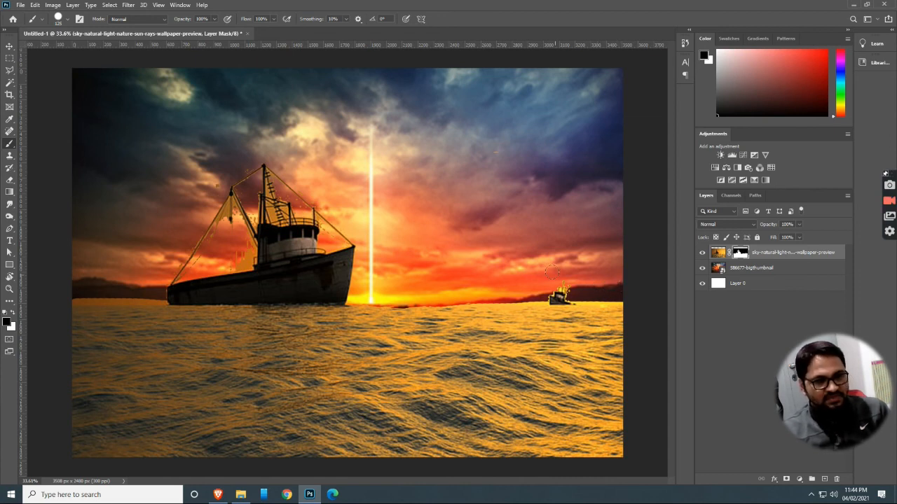
right_click(613, 279)
click(628, 319)
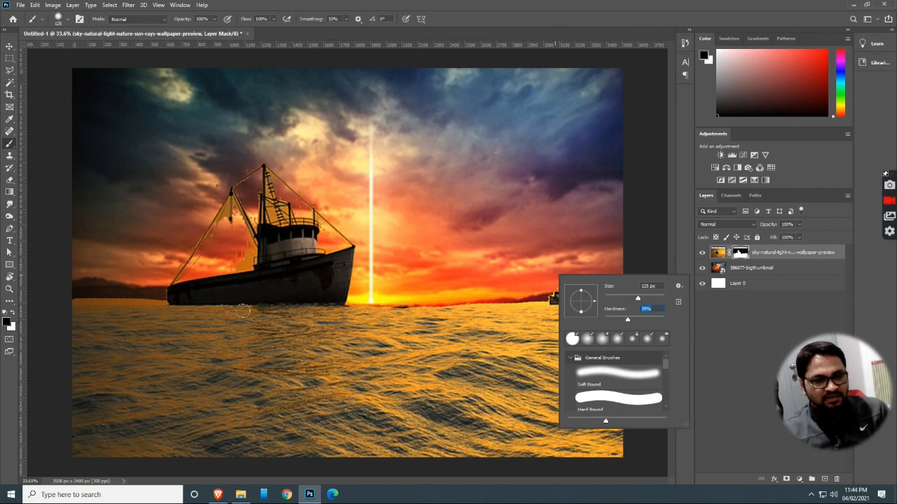
click(7, 323)
drag(438, 353, 412, 349)
click(632, 265)
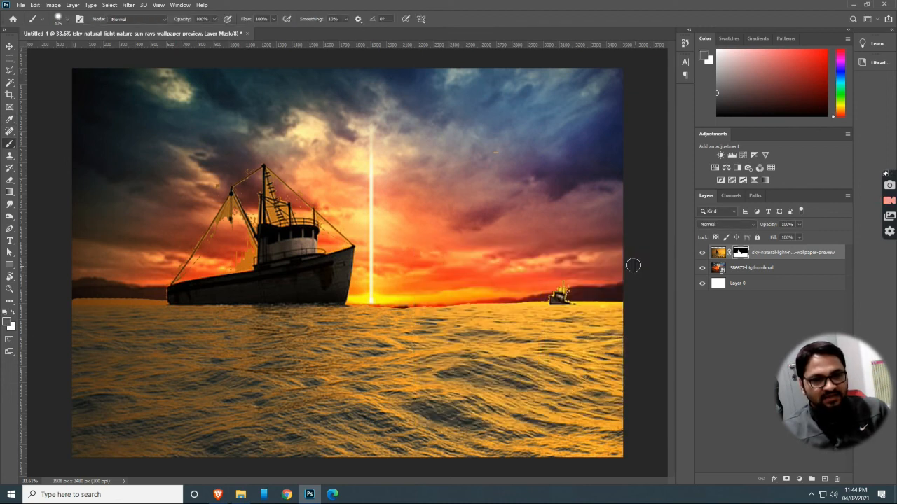
drag(557, 300, 637, 296)
drag(511, 301, 363, 300)
mouse_move(202, 294)
mouse_down()
mouse_move(73, 293)
mouse_move(155, 293)
mouse_move(165, 304)
mouse_up()
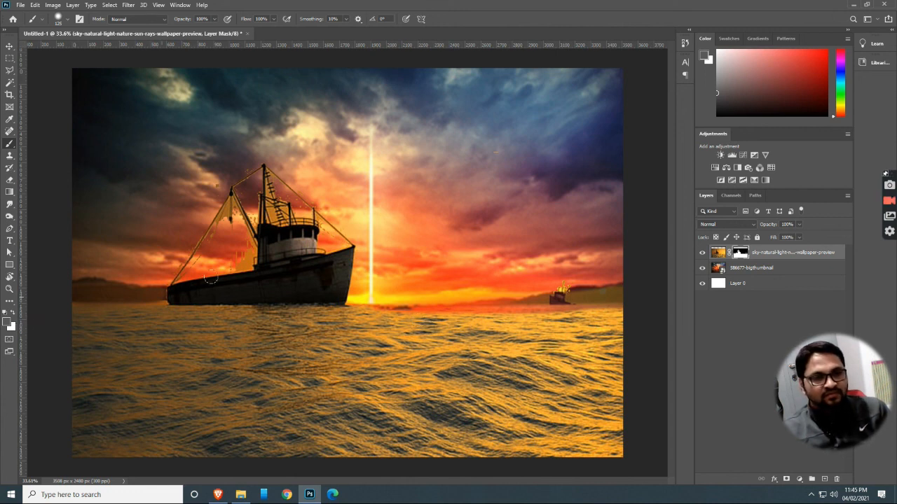
Paint gray over the water on the boat layer's mask with a larger brush at 50% opacity and 50% flow
key(shift+5)
key(5)
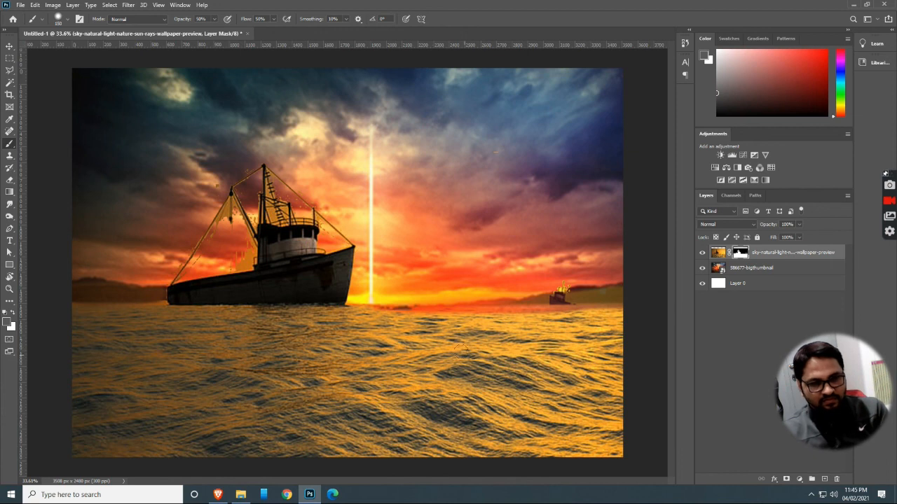
mouse_move(395, 333)
mouse_down()
mouse_move(546, 344)
mouse_move(603, 364)
mouse_move(275, 399)
mouse_move(614, 396)
mouse_move(299, 339)
mouse_move(211, 337)
mouse_move(243, 376)
mouse_up()
mouse_move(239, 421)
mouse_down()
mouse_move(280, 448)
mouse_move(399, 454)
mouse_up()
key(bracketleft)
mouse_move(431, 323)
mouse_down()
mouse_move(392, 315)
mouse_move(258, 350)
mouse_move(421, 342)
mouse_move(490, 323)
mouse_move(546, 328)
mouse_move(587, 297)
mouse_move(619, 314)
mouse_up()
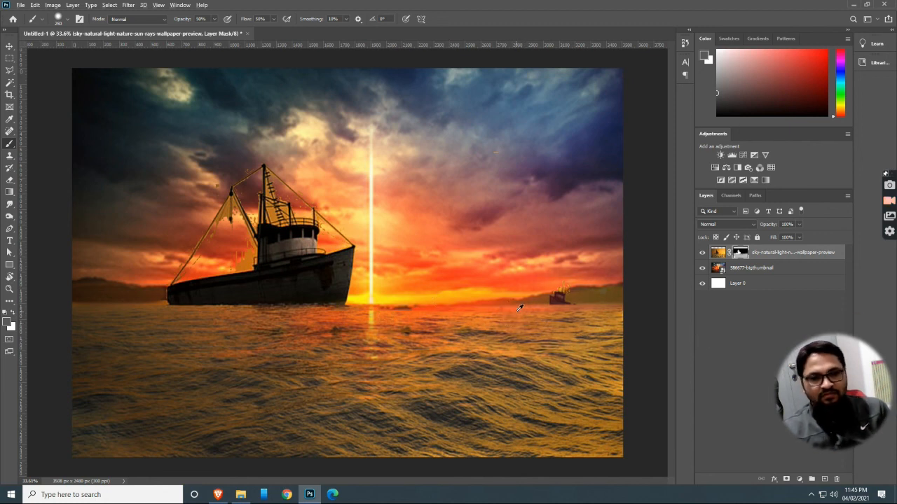
Compare the composite with the boat layer hidden and shown, and inspect the mask edges around the boat's rigging
scroll(520, 309, down, 5)
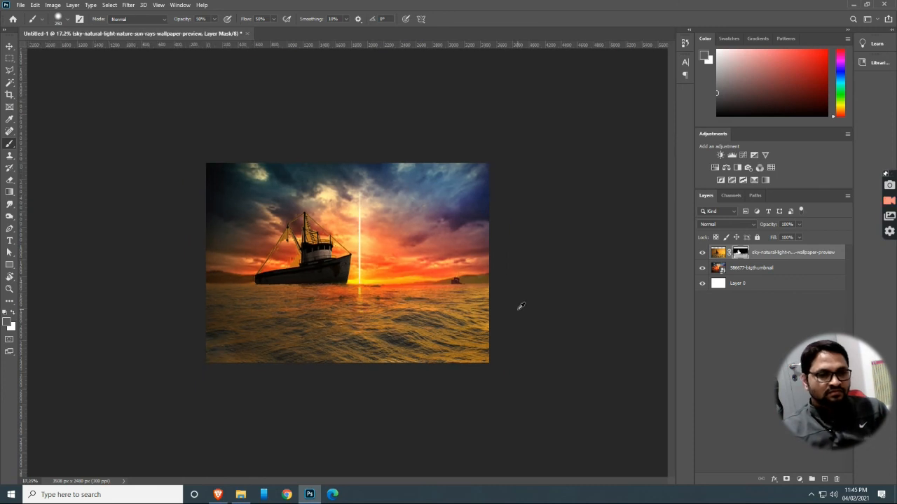
scroll(520, 306, up, 3)
key(v)
click(702, 253)
click(702, 253)
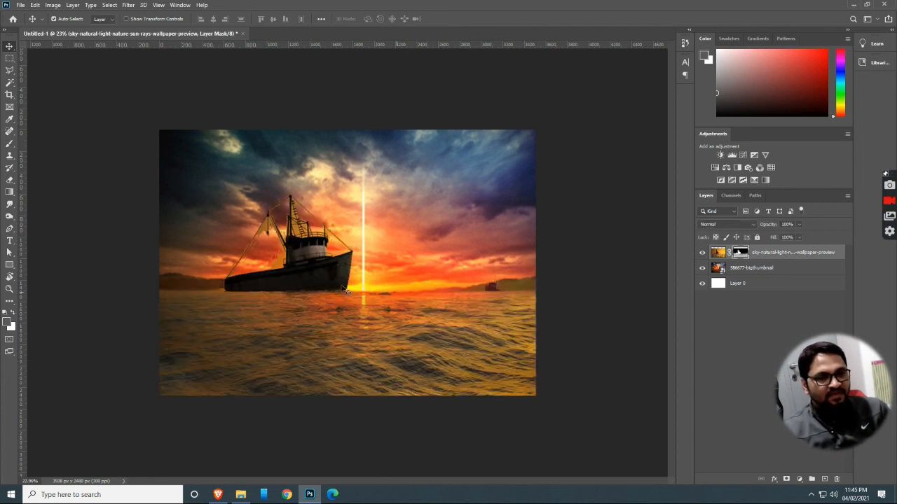
scroll(319, 236, up, 8)
scroll(181, 192, up, 3)
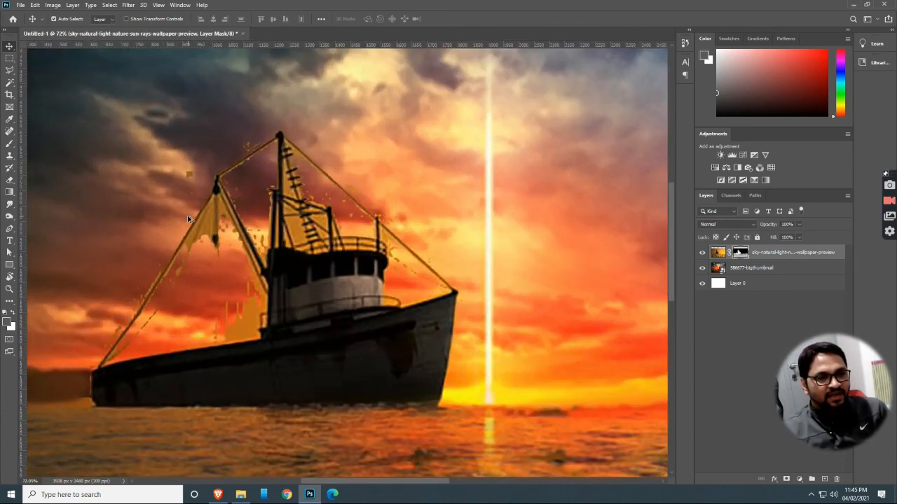
scroll(246, 346, down, 8)
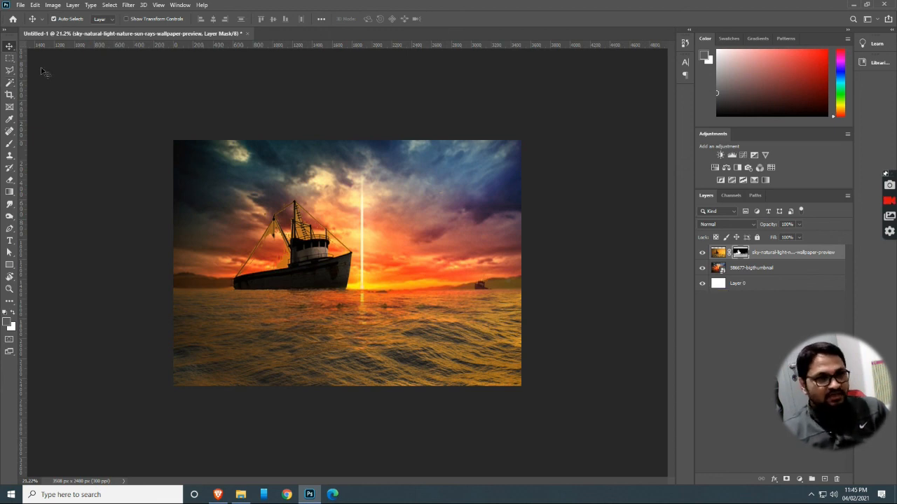
scroll(361, 268, down, 1)
scroll(361, 268, up, 4)
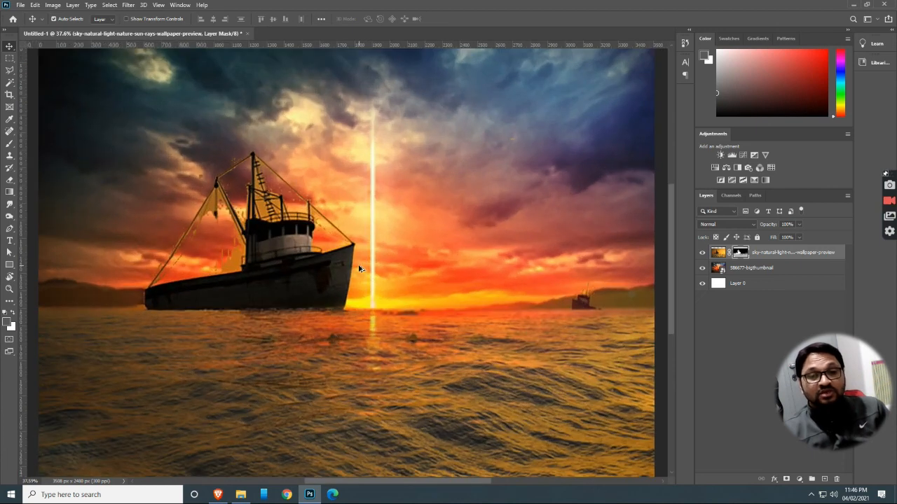